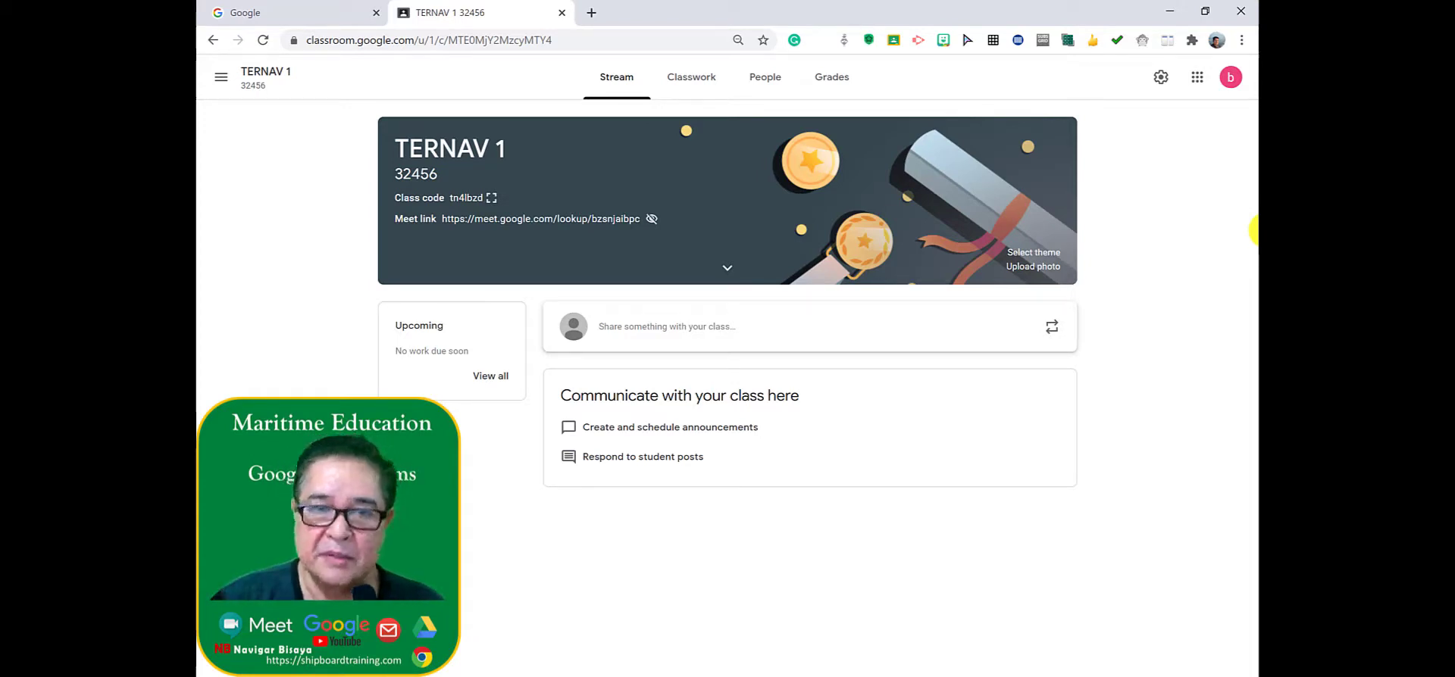
Add a topic named Prelim to the classwork of the TERNAV 1 class
left_click(703, 88)
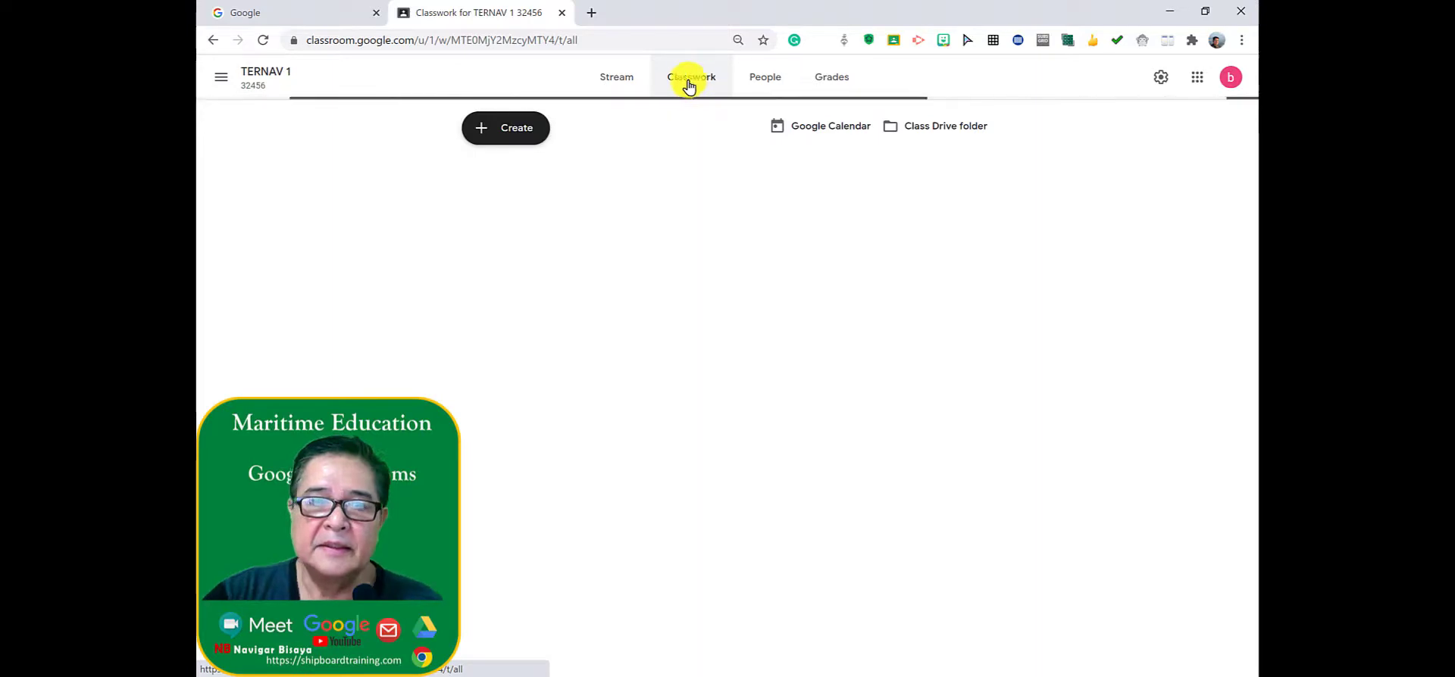
left_click(489, 133)
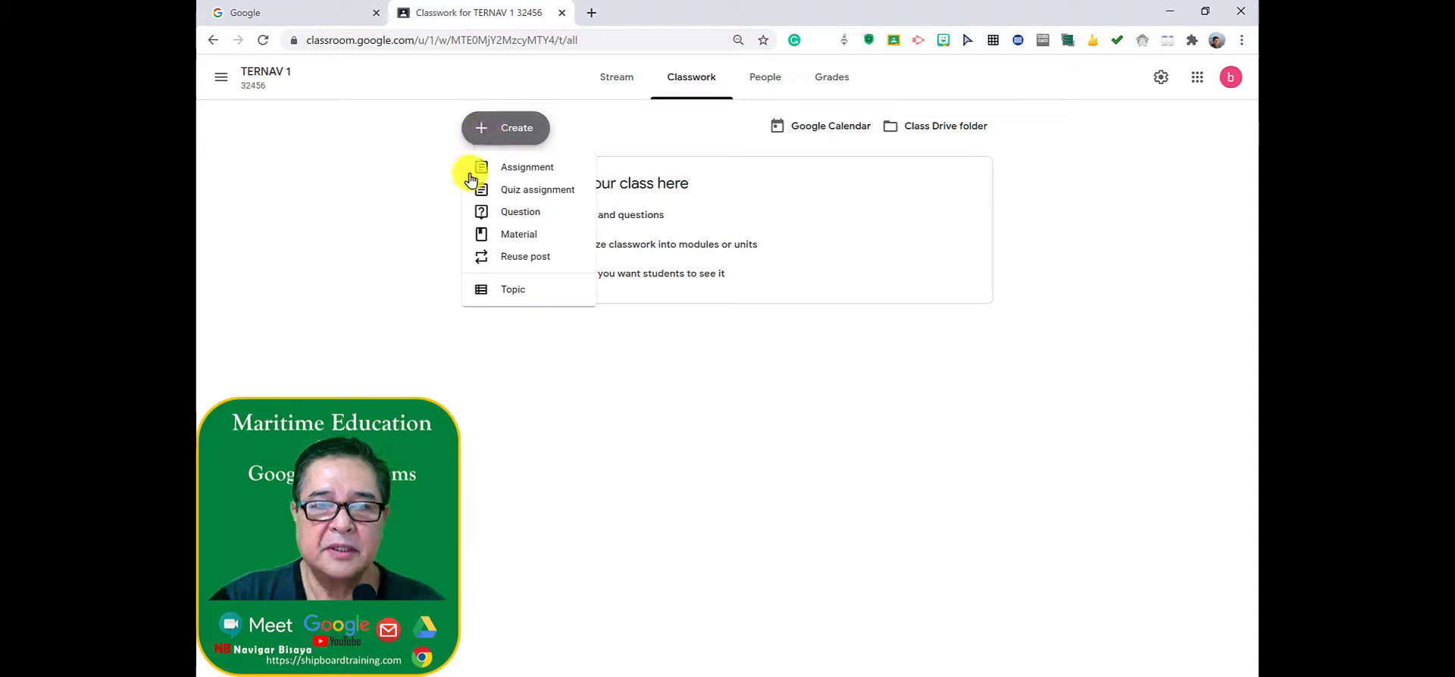
left_click(504, 301)
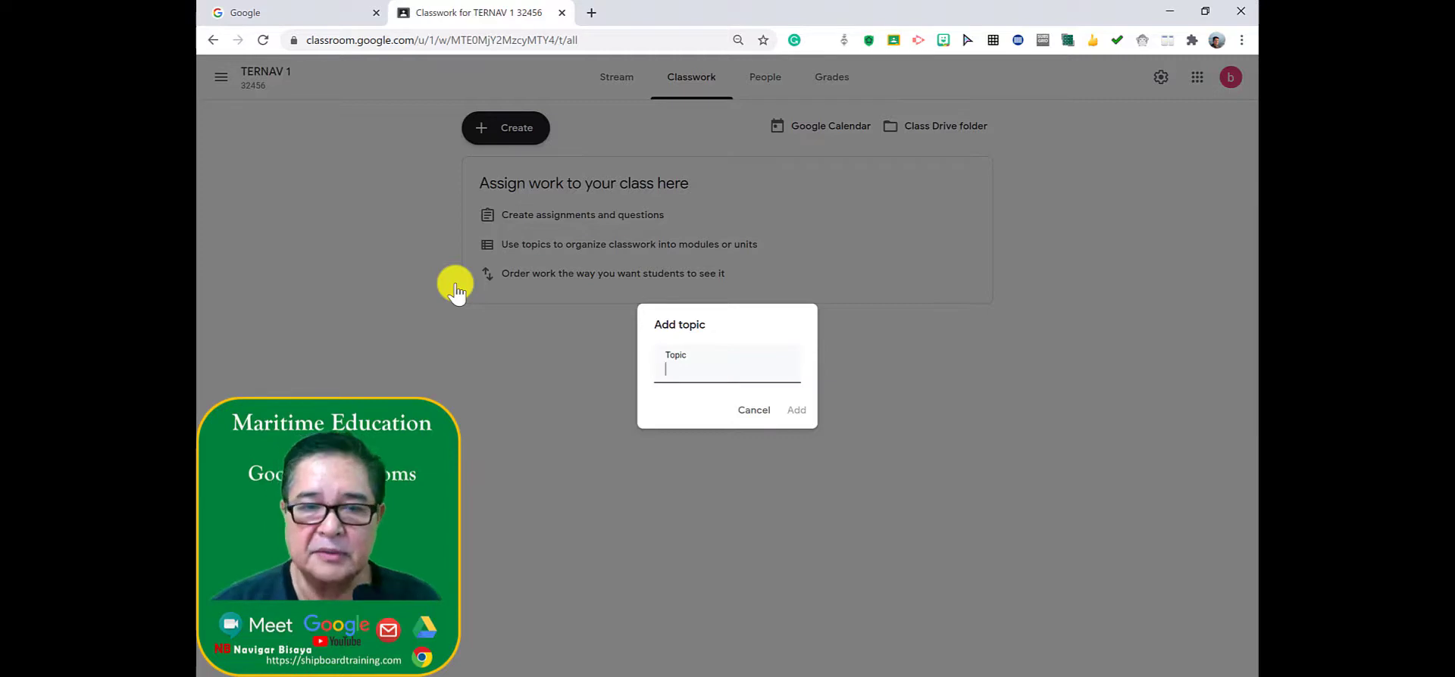
type("Pe")
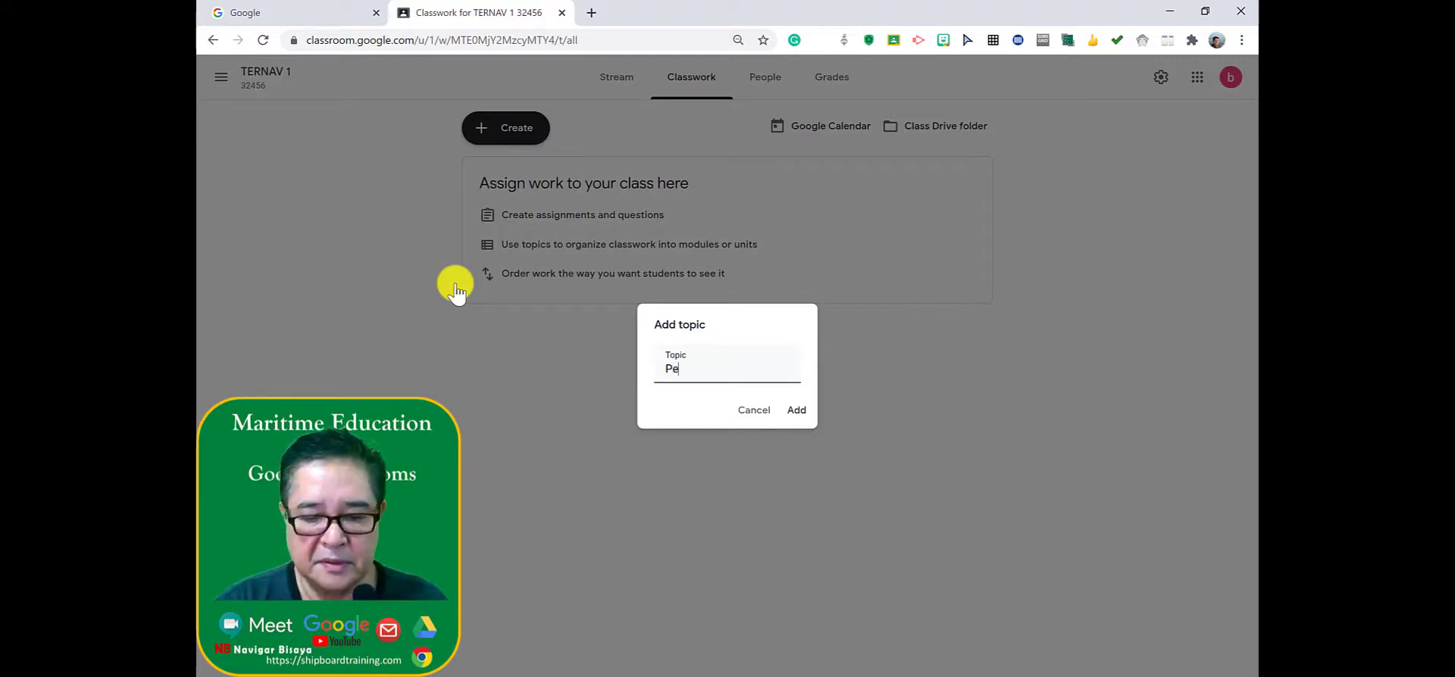
key("BackSpace")
type("relim")
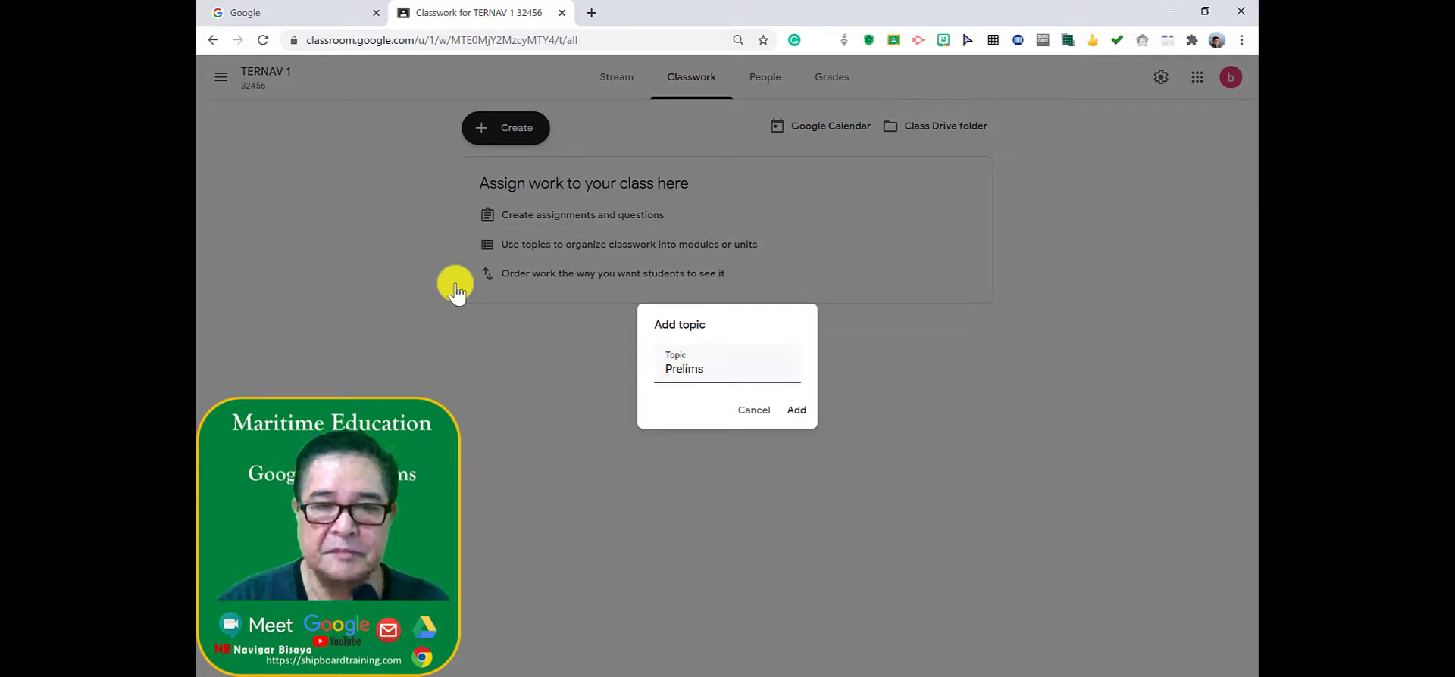
left_click(793, 414)
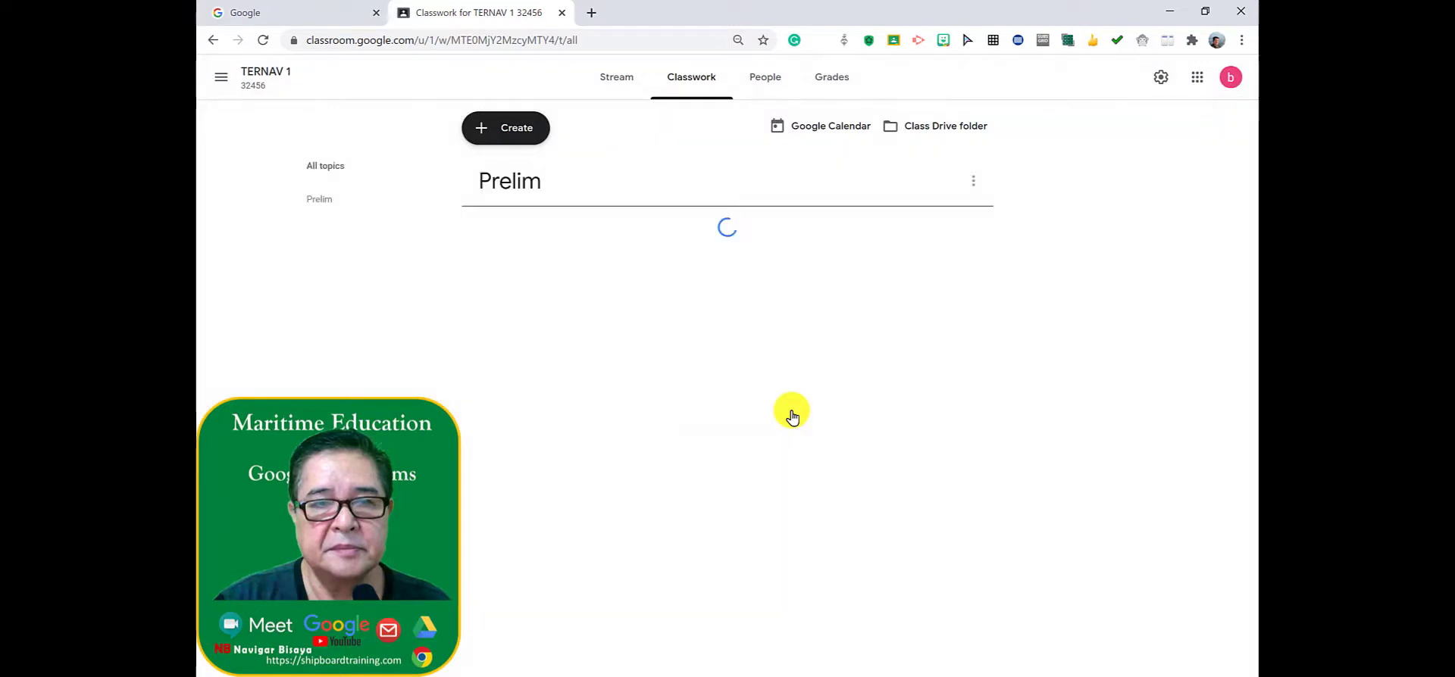
Add a second classwork topic named Midterm
left_click(483, 130)
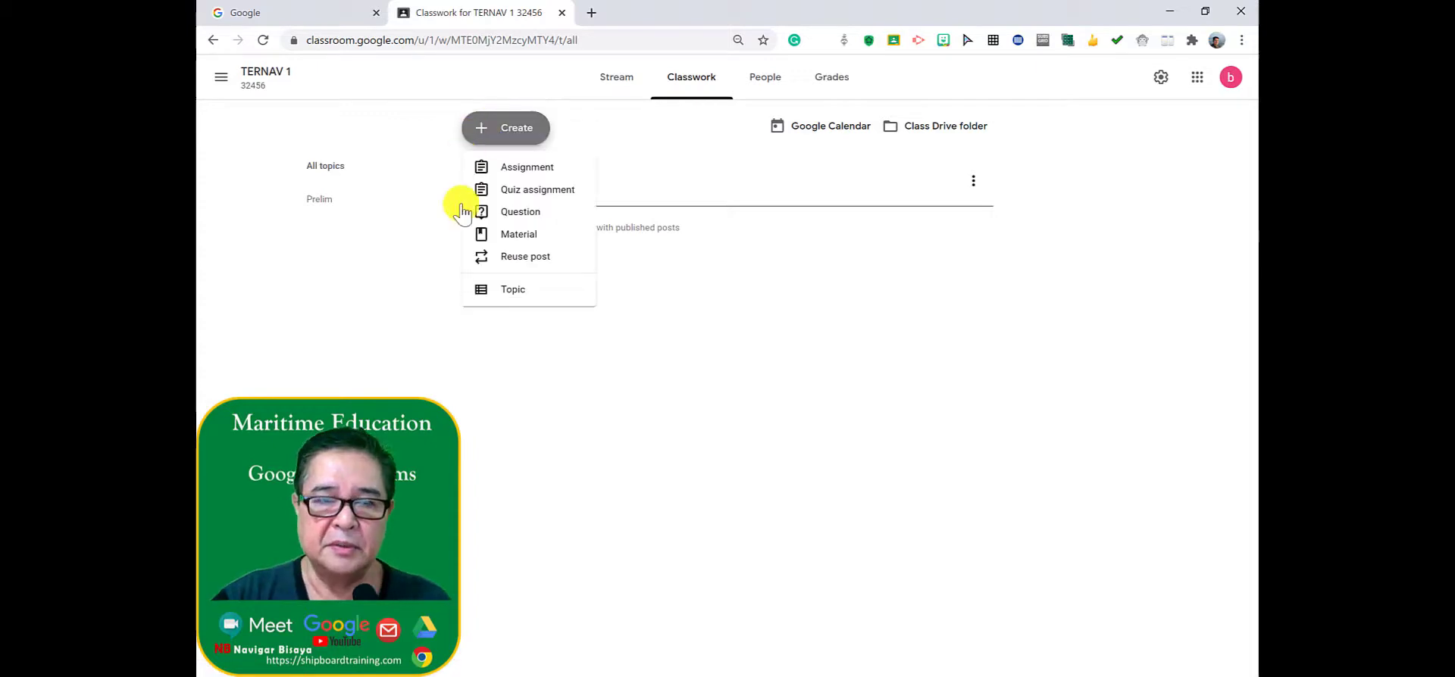
left_click(500, 303)
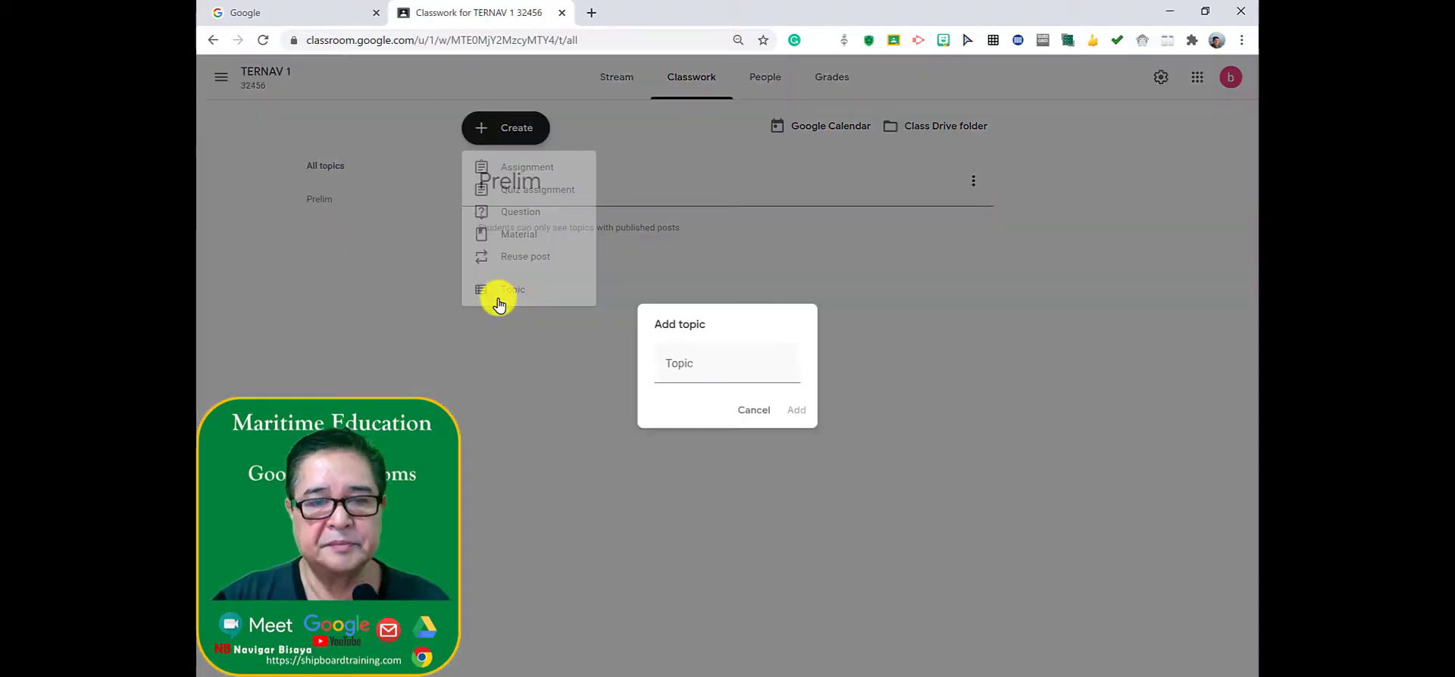
type("Midte")
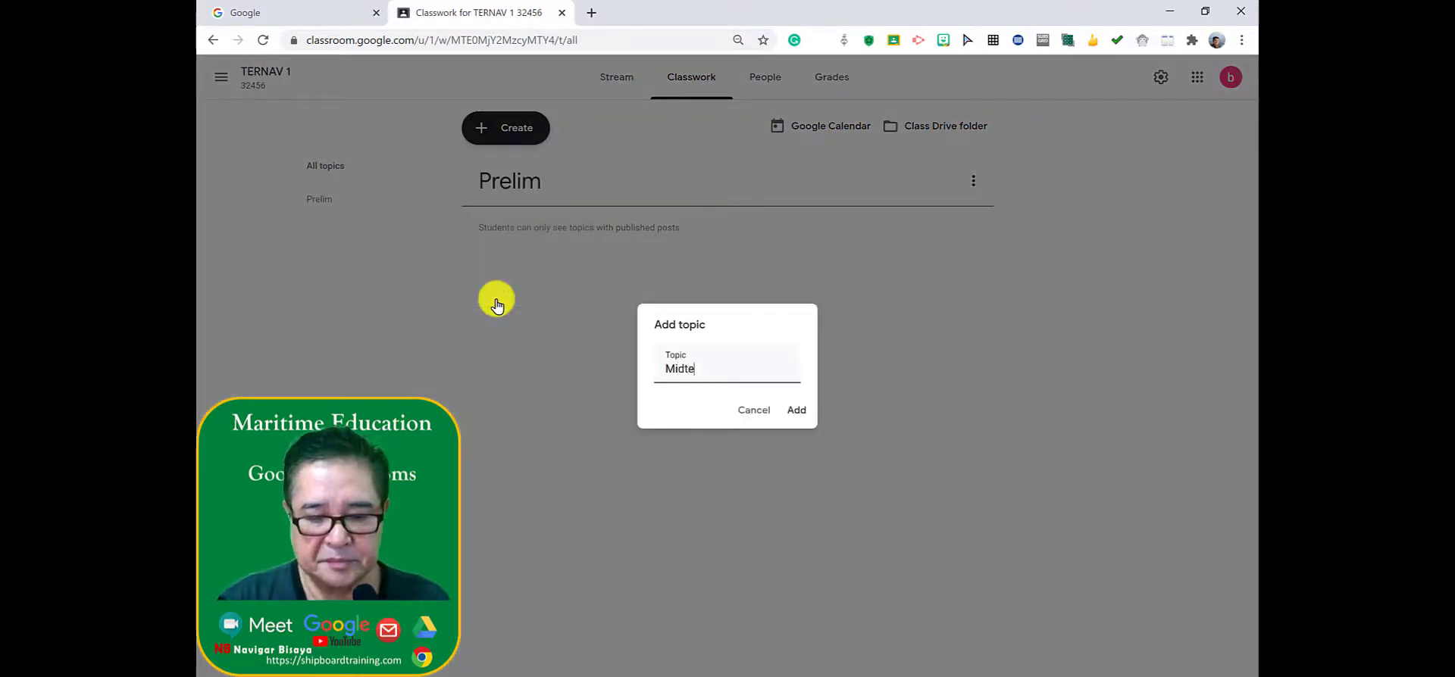
type("rm")
left_click(799, 425)
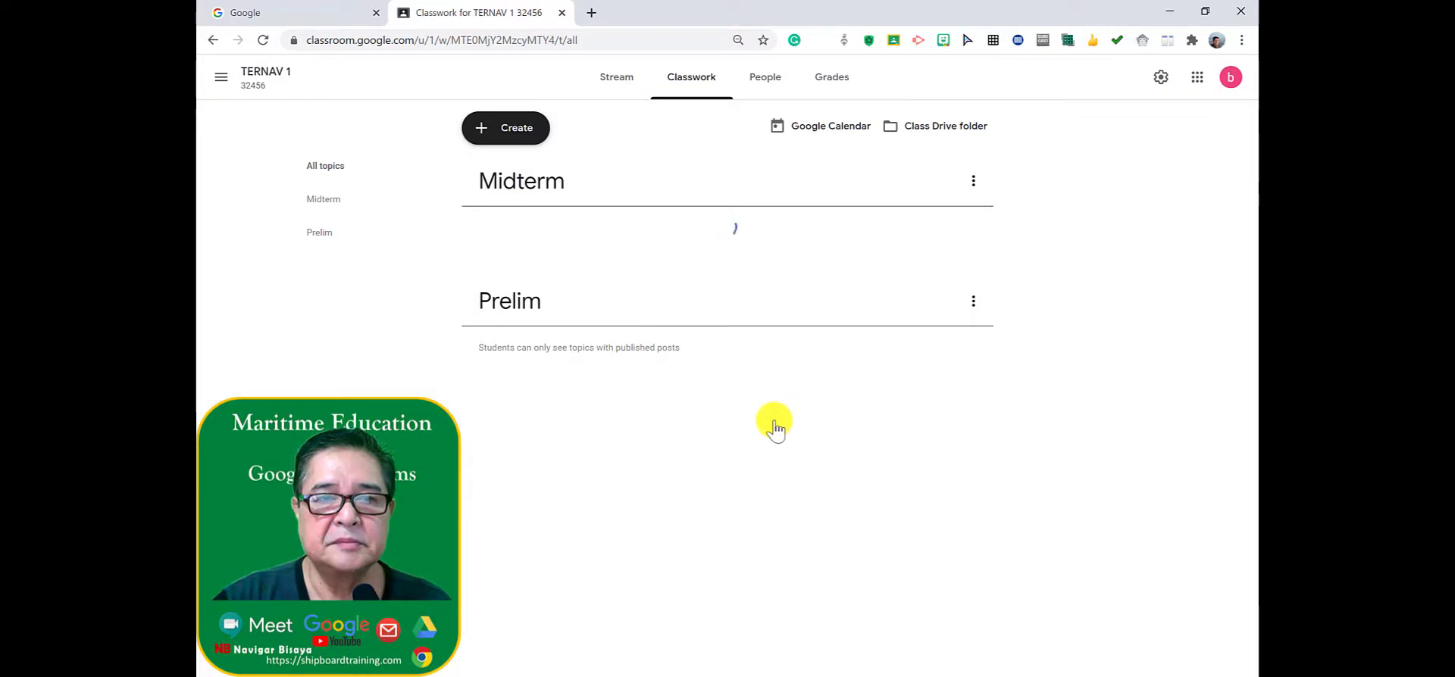
Add a third classwork topic named Semi-Final
left_click(507, 134)
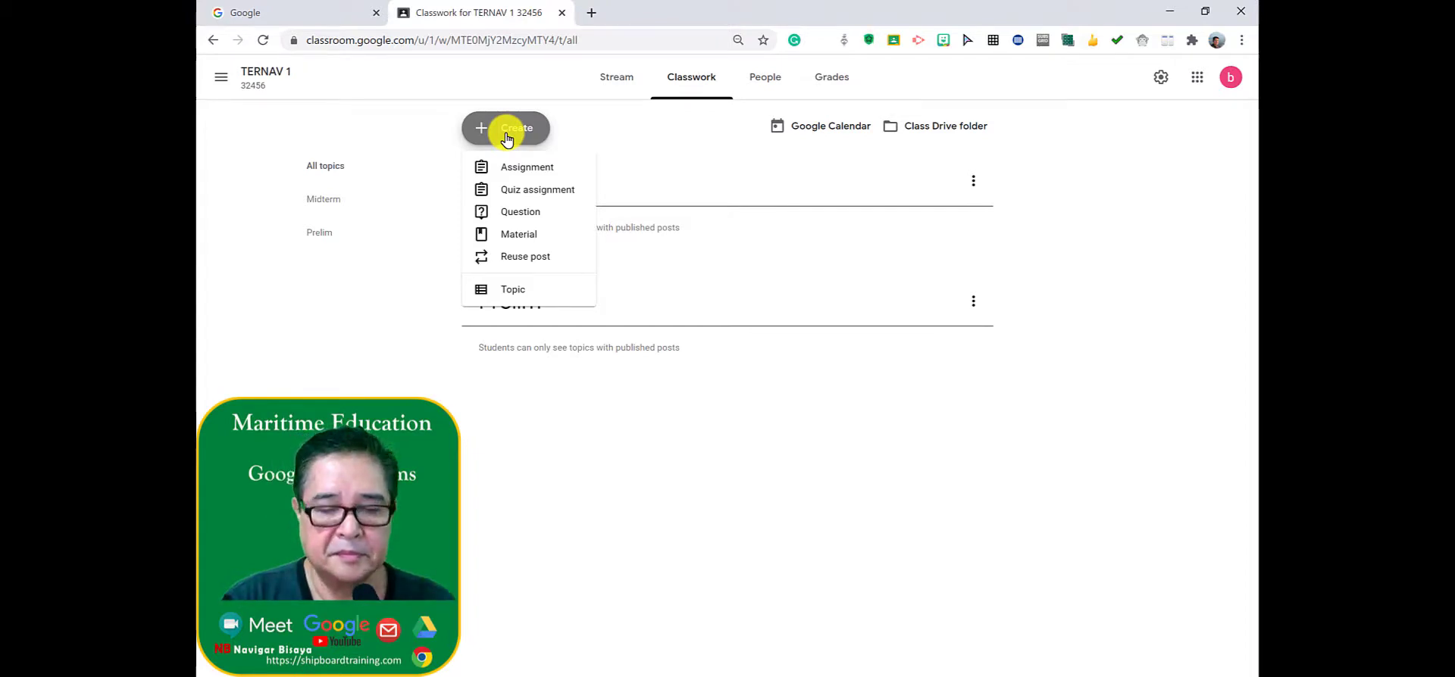
left_click(496, 293)
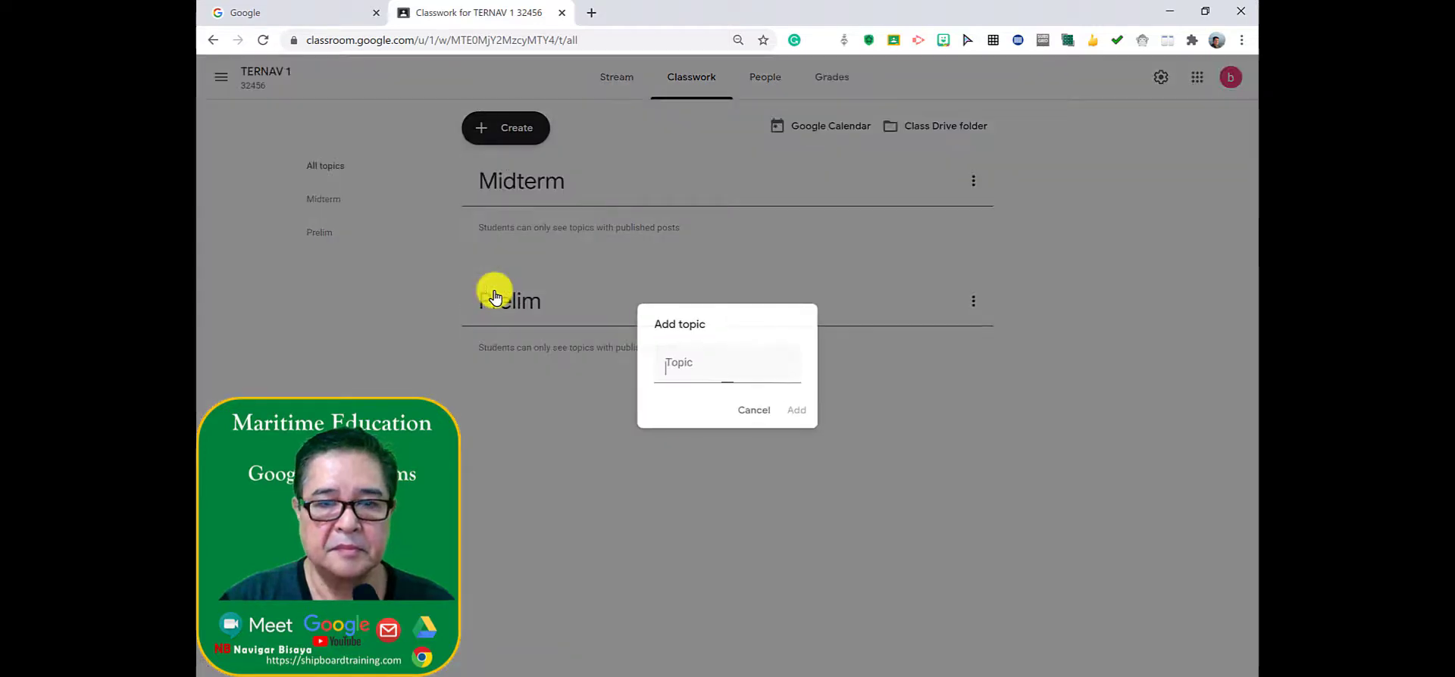
type("Semi")
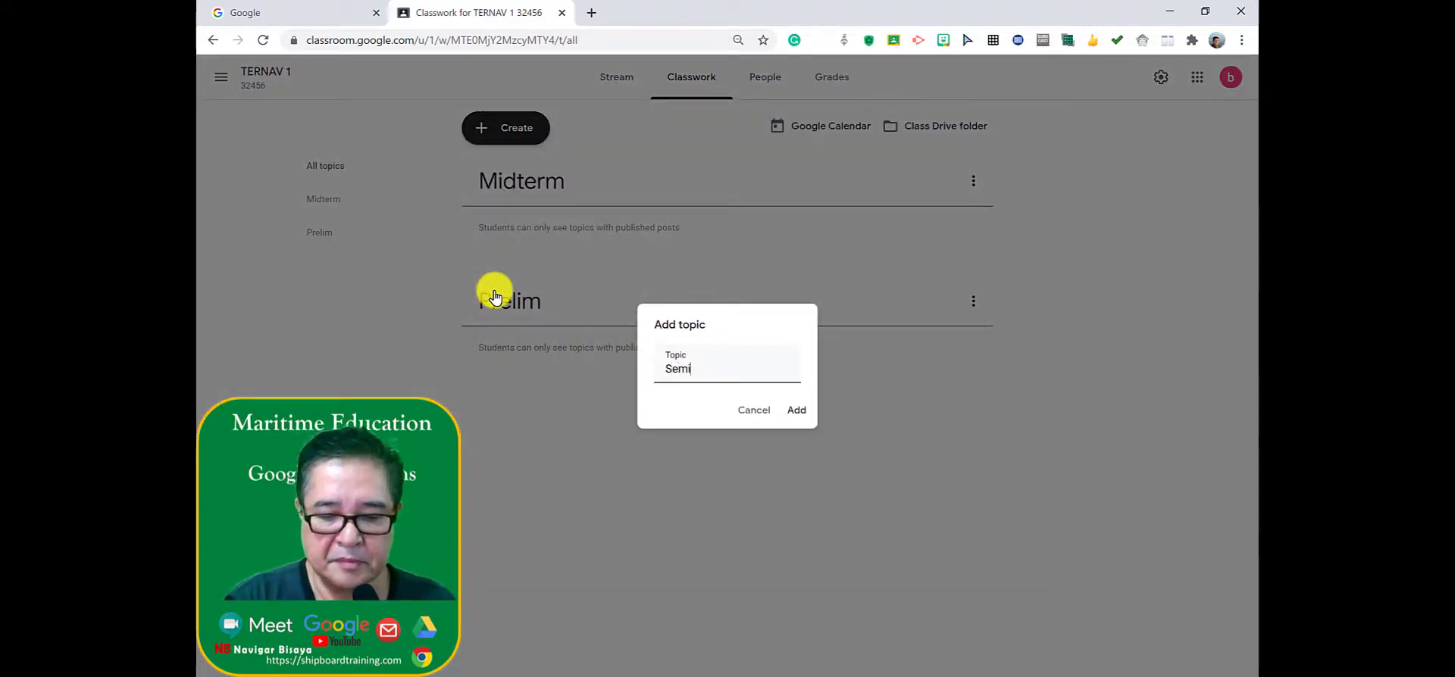
type("-Final")
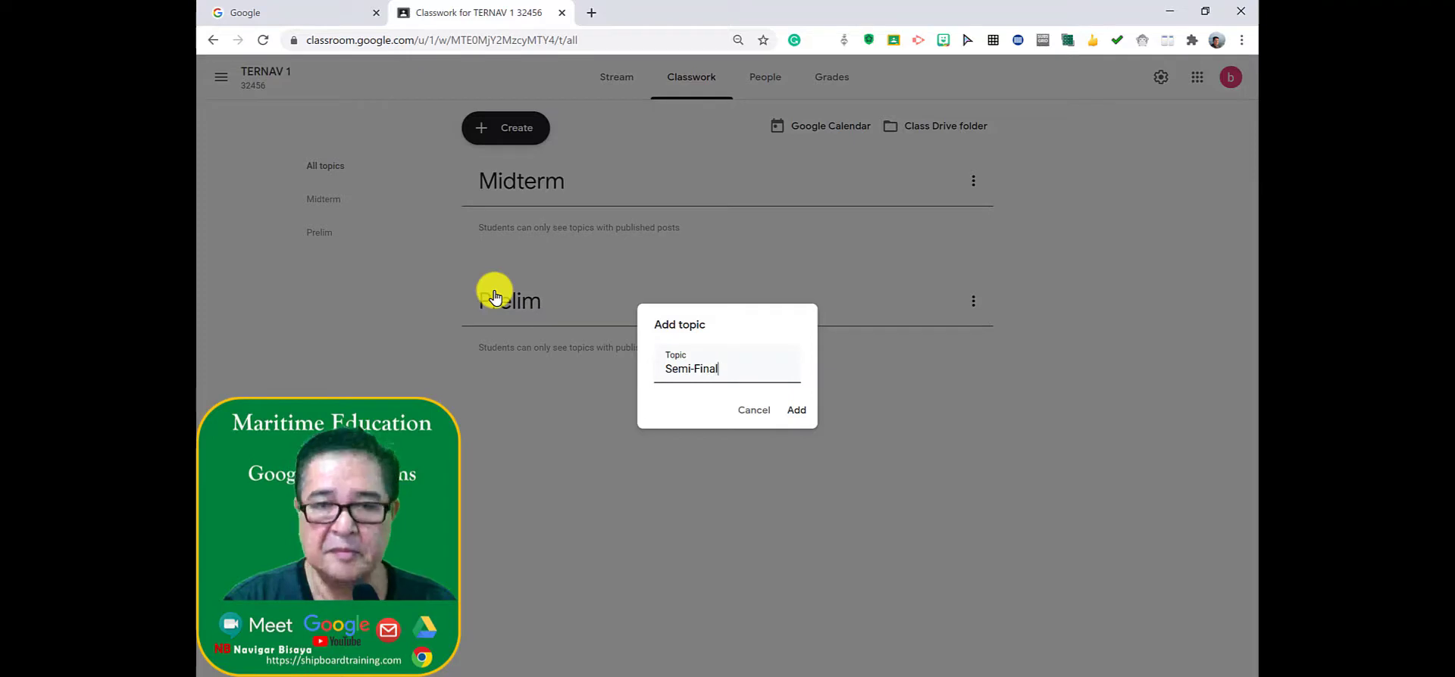
left_click(797, 416)
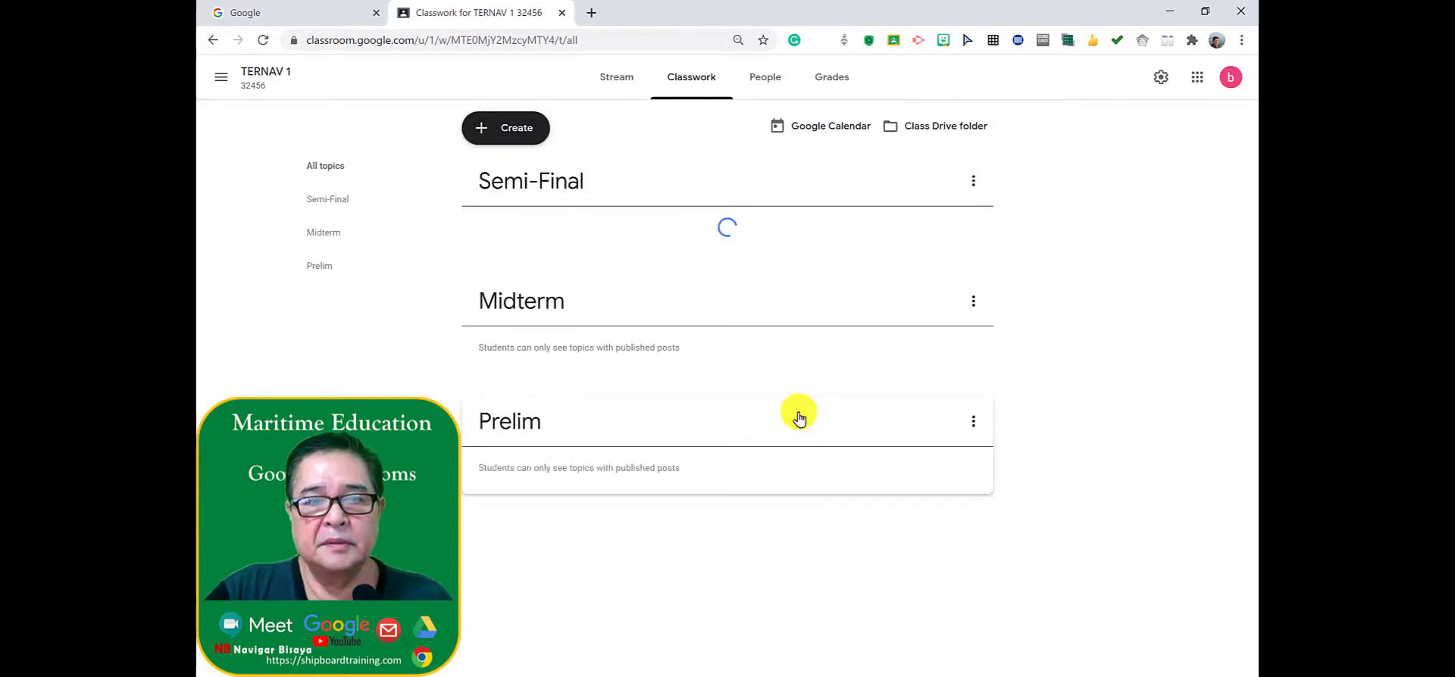
Add a fourth classwork topic named Final
left_click(513, 134)
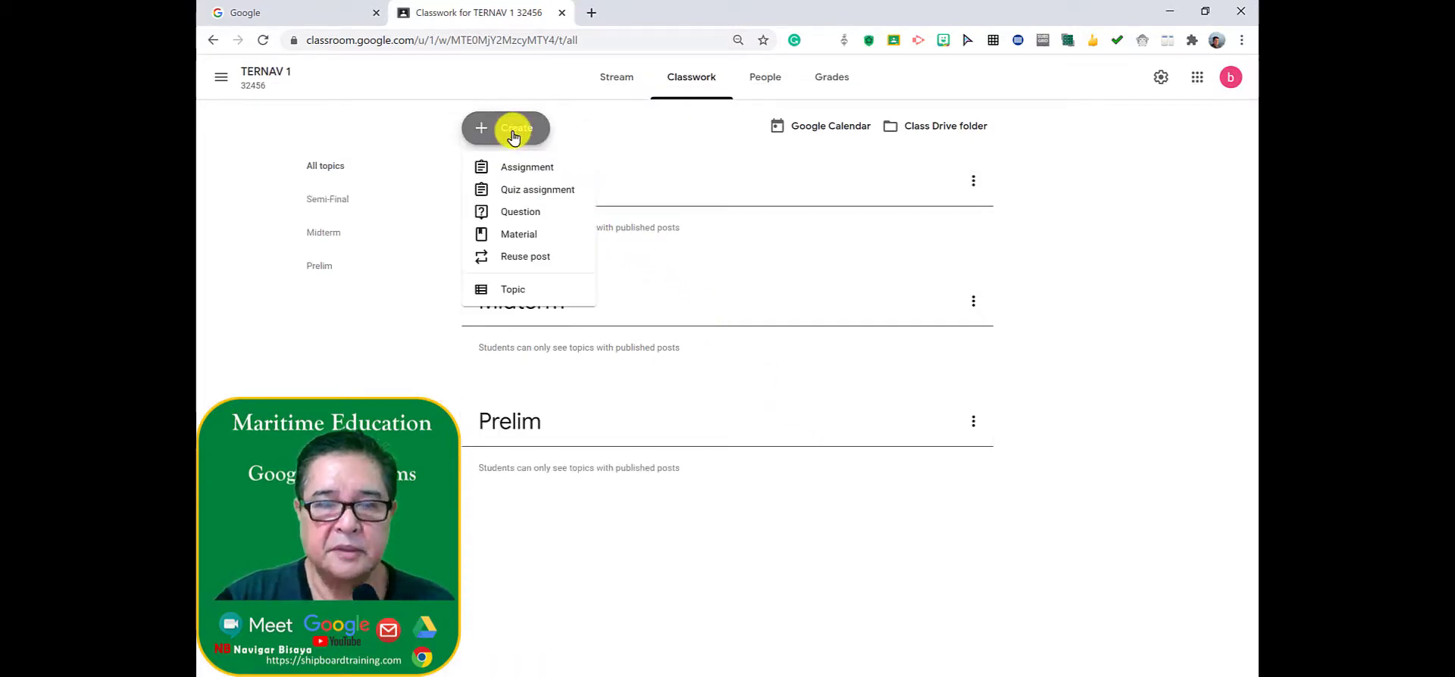
left_click(506, 296)
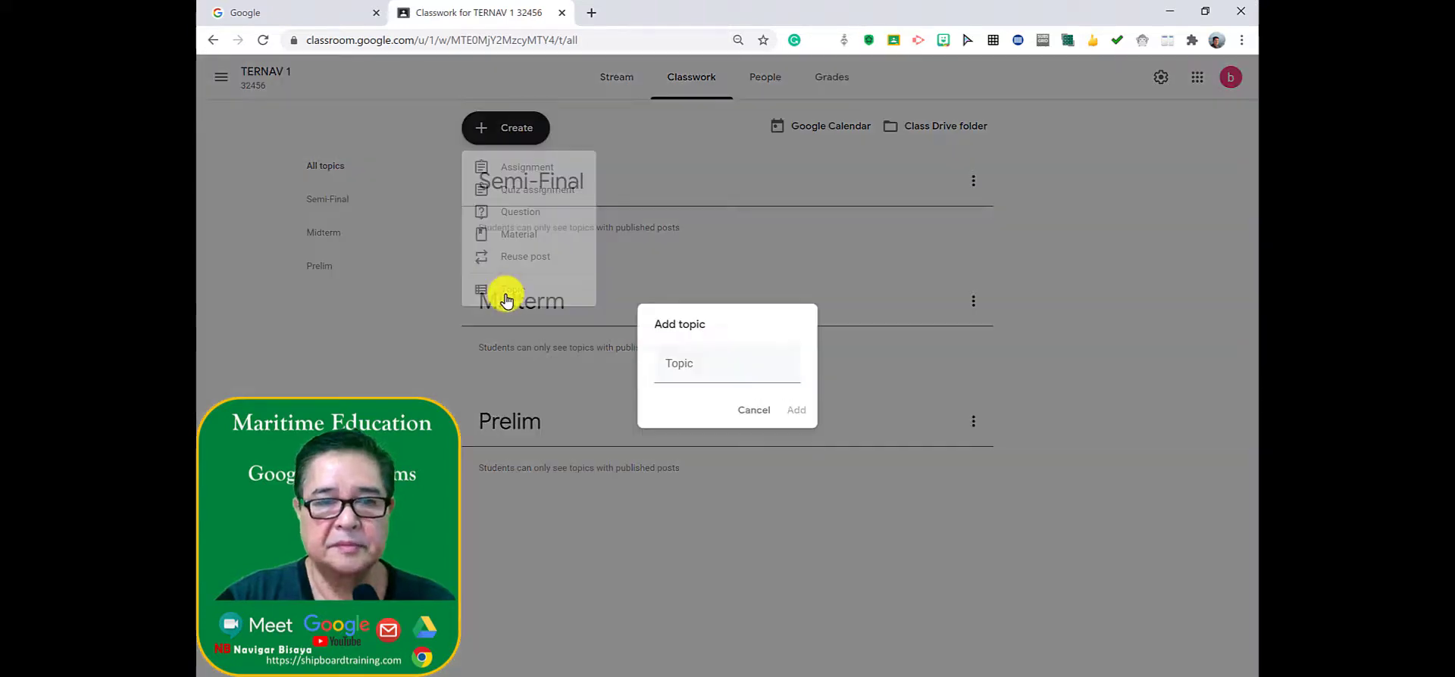
type("Final")
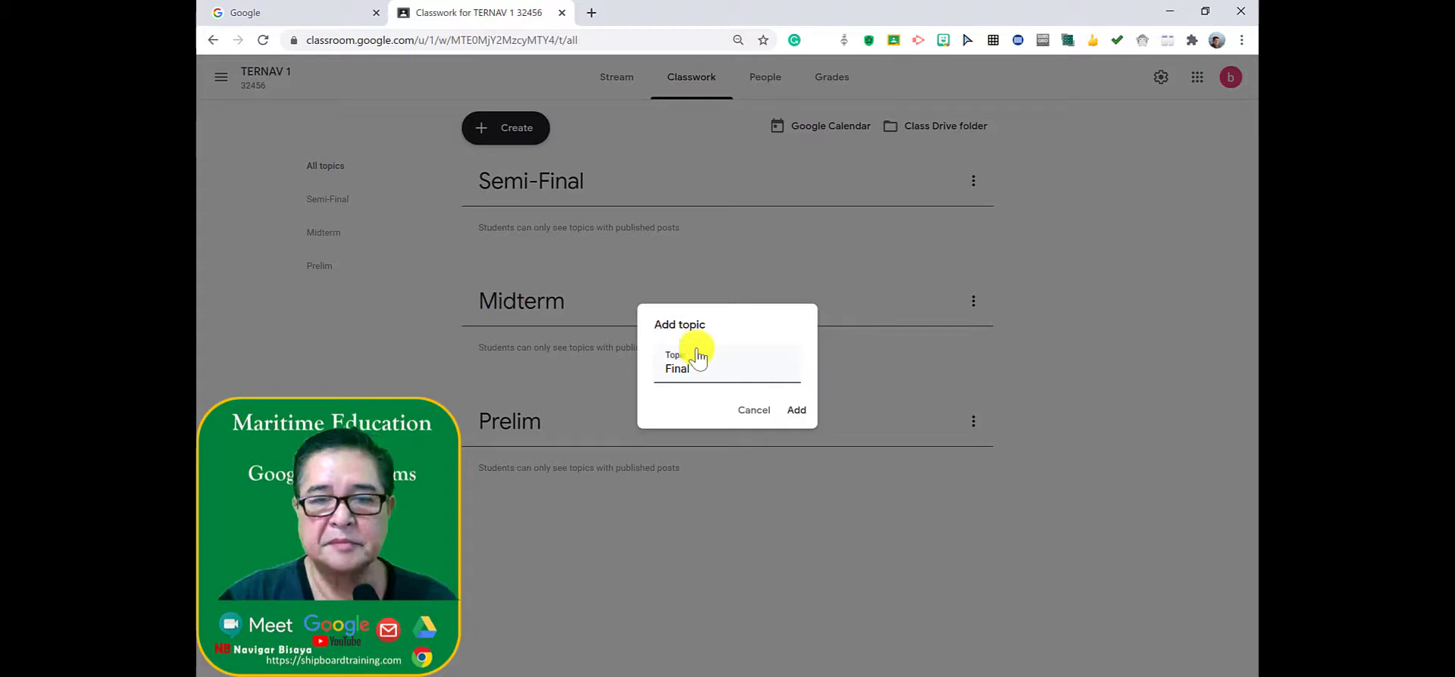
left_click(797, 410)
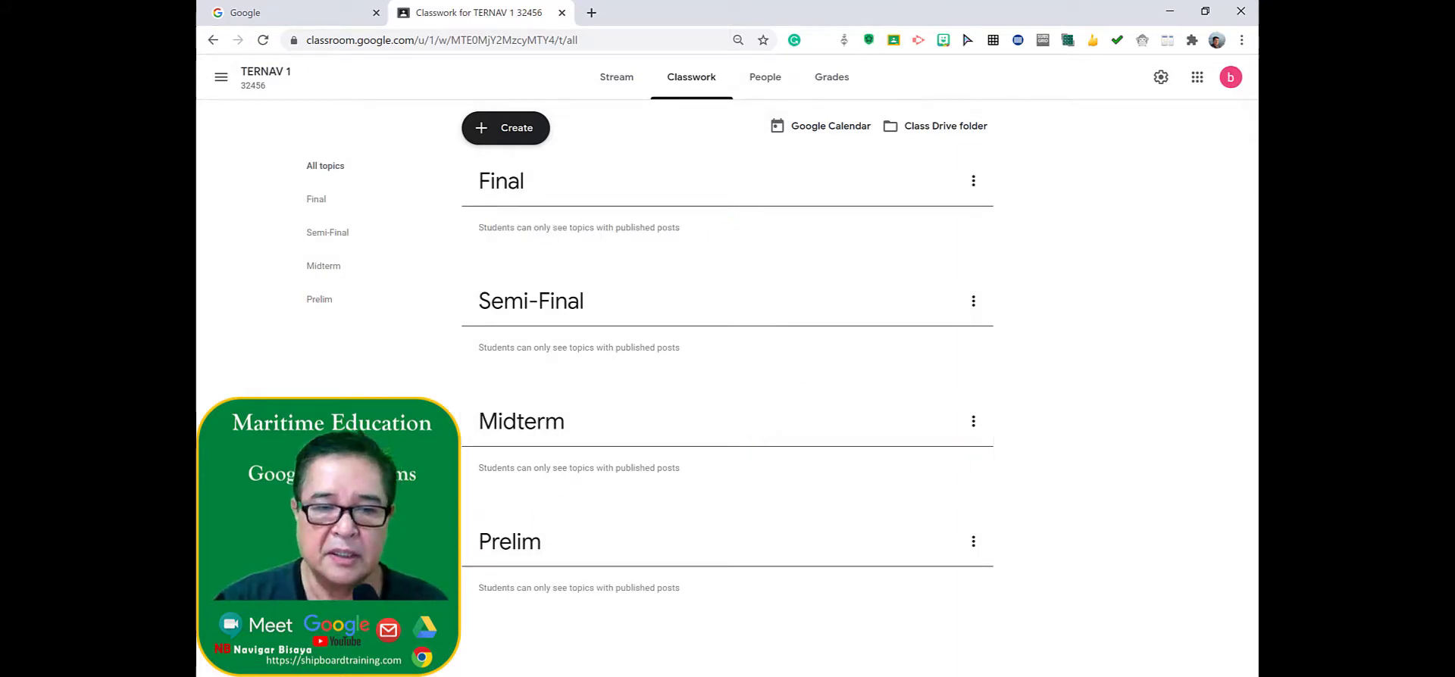
Reorder the classwork topics from first to last as Prelim, Midterm, Semi-Final, Final
left_click_drag(520, 544, 548, 168)
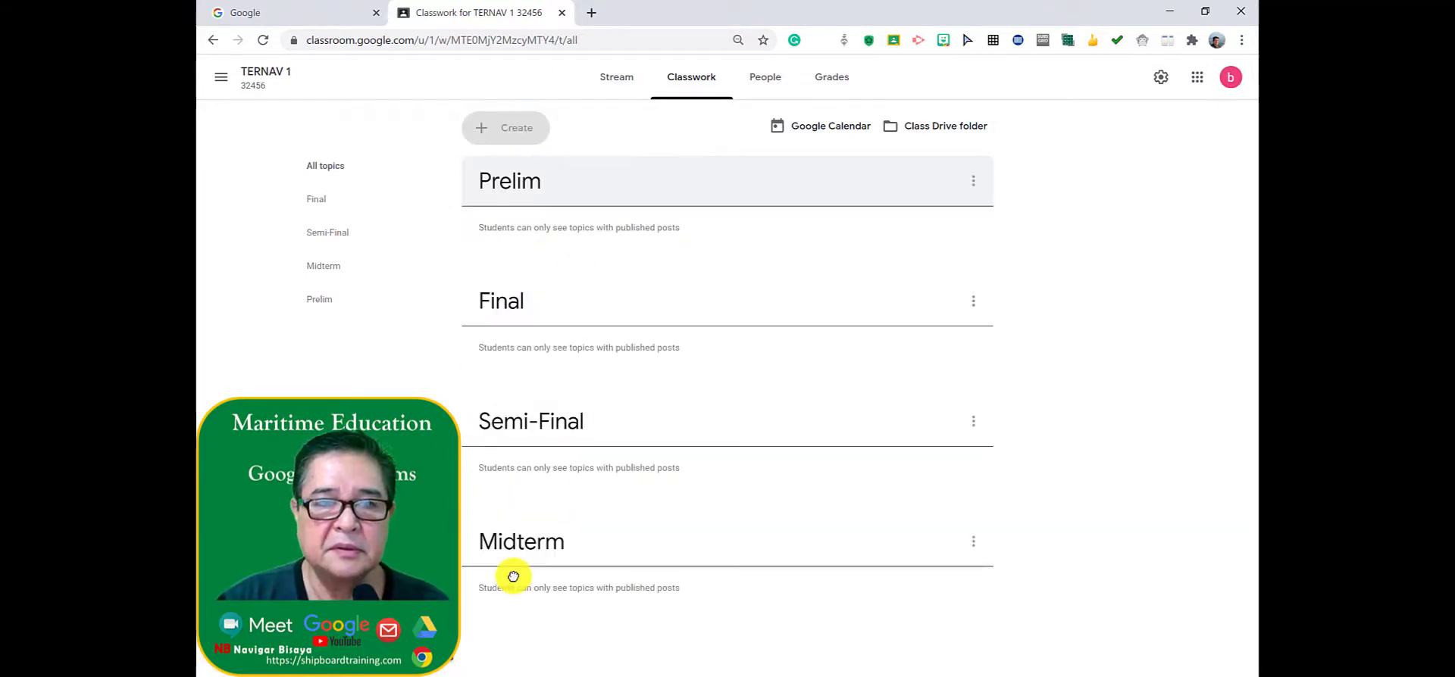
left_click_drag(509, 539, 553, 235)
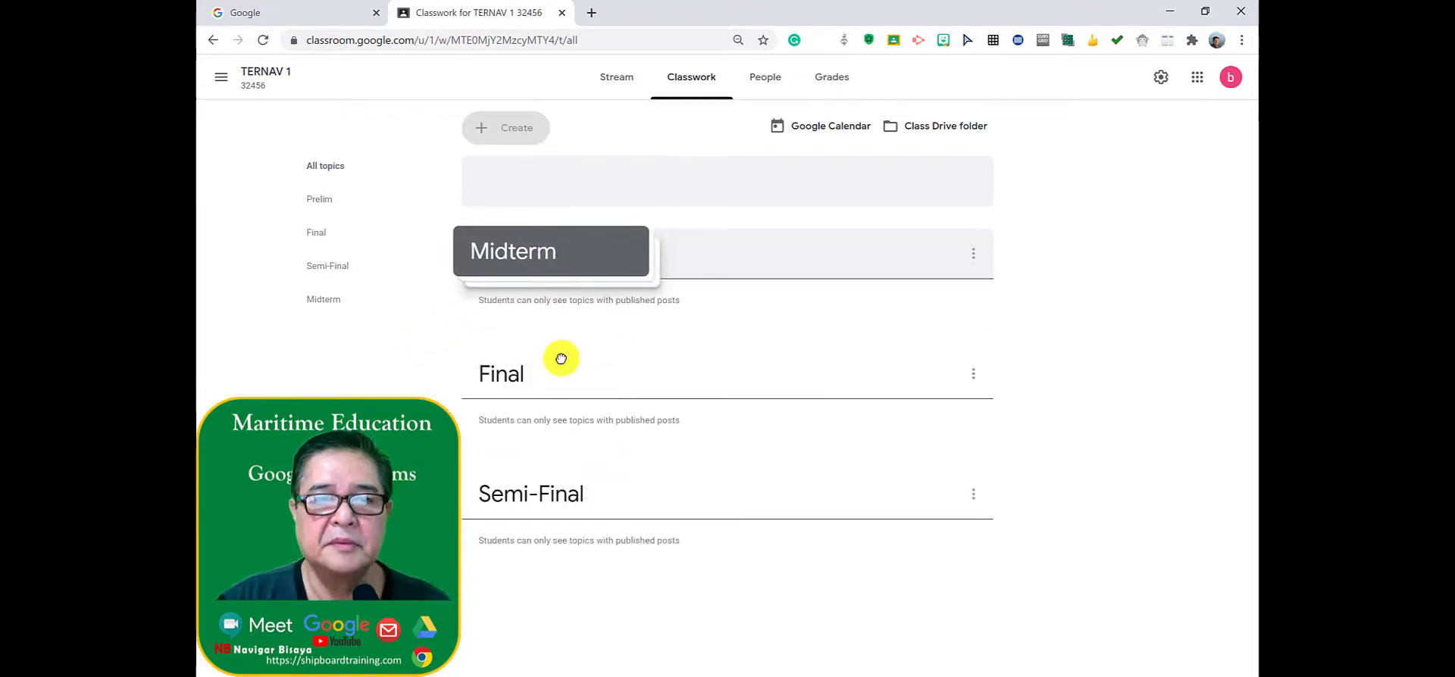
left_click_drag(510, 302, 522, 144)
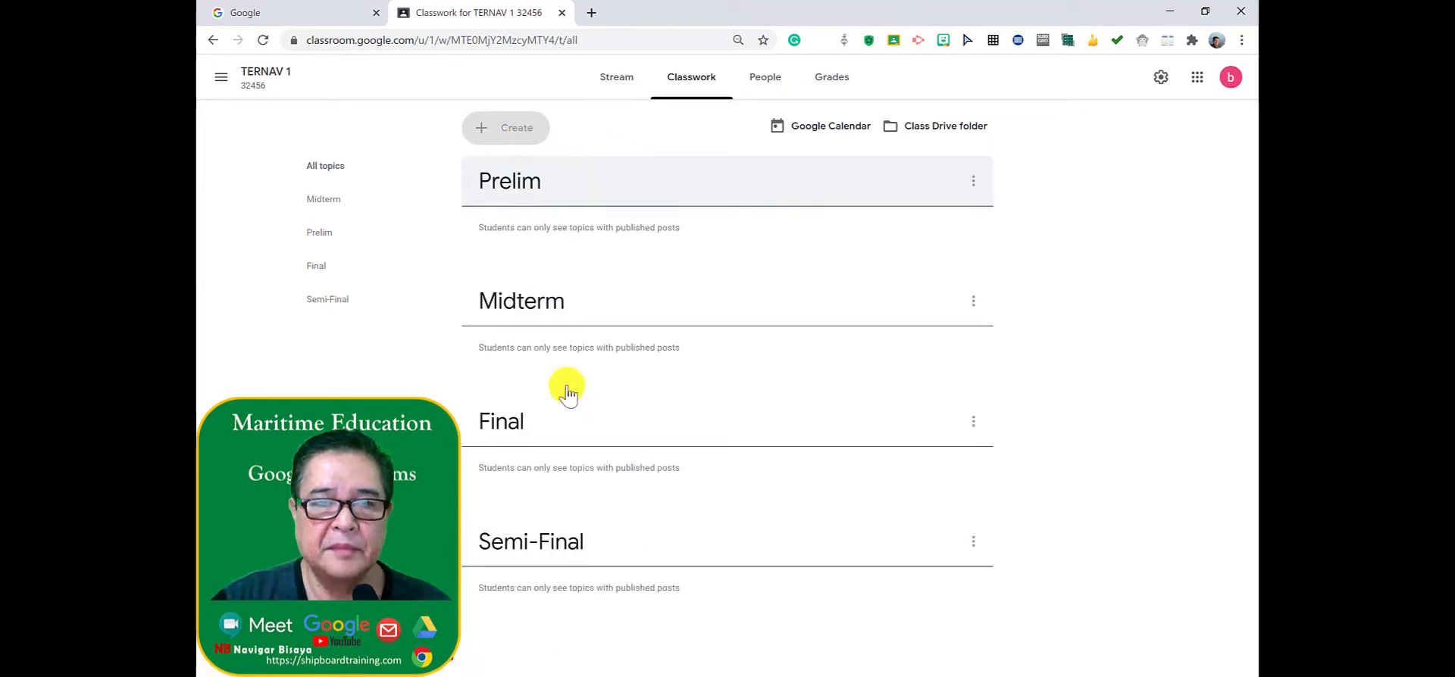
left_click_drag(518, 529, 519, 416)
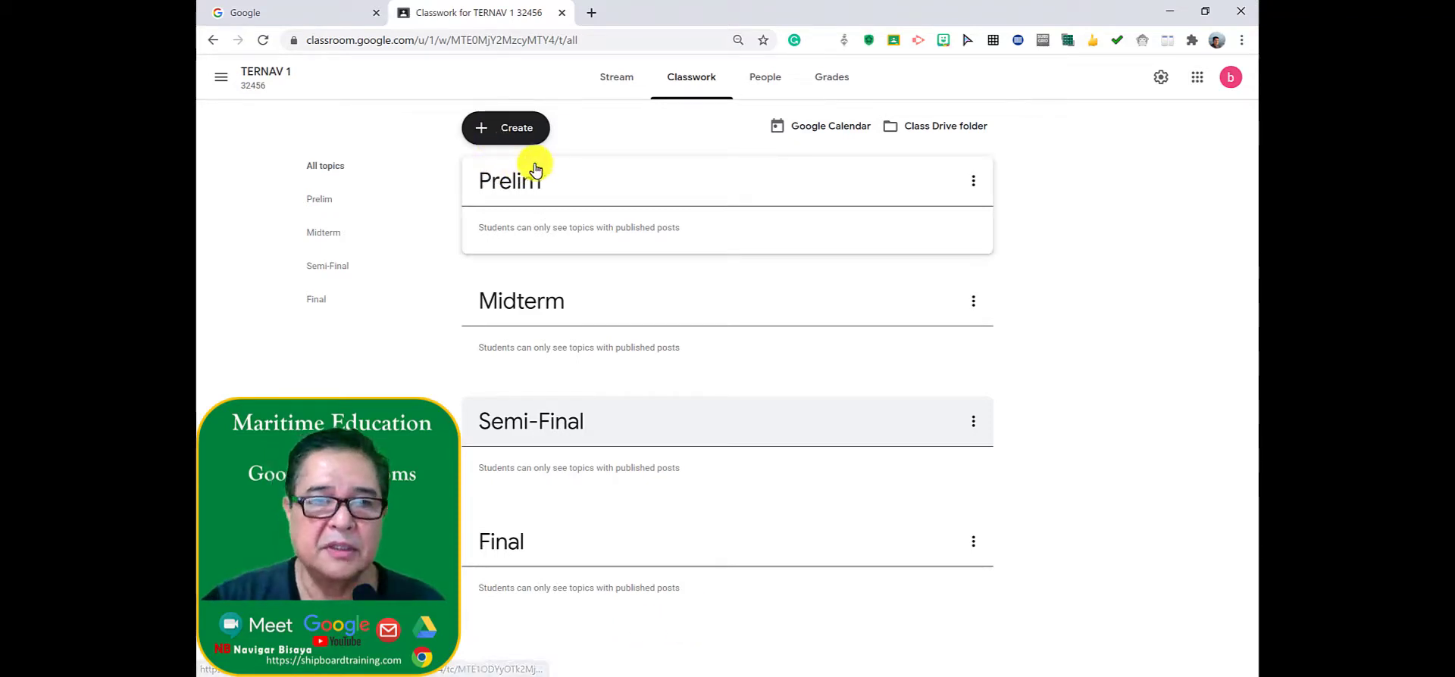
Add a classwork topic named Resources
left_click(503, 133)
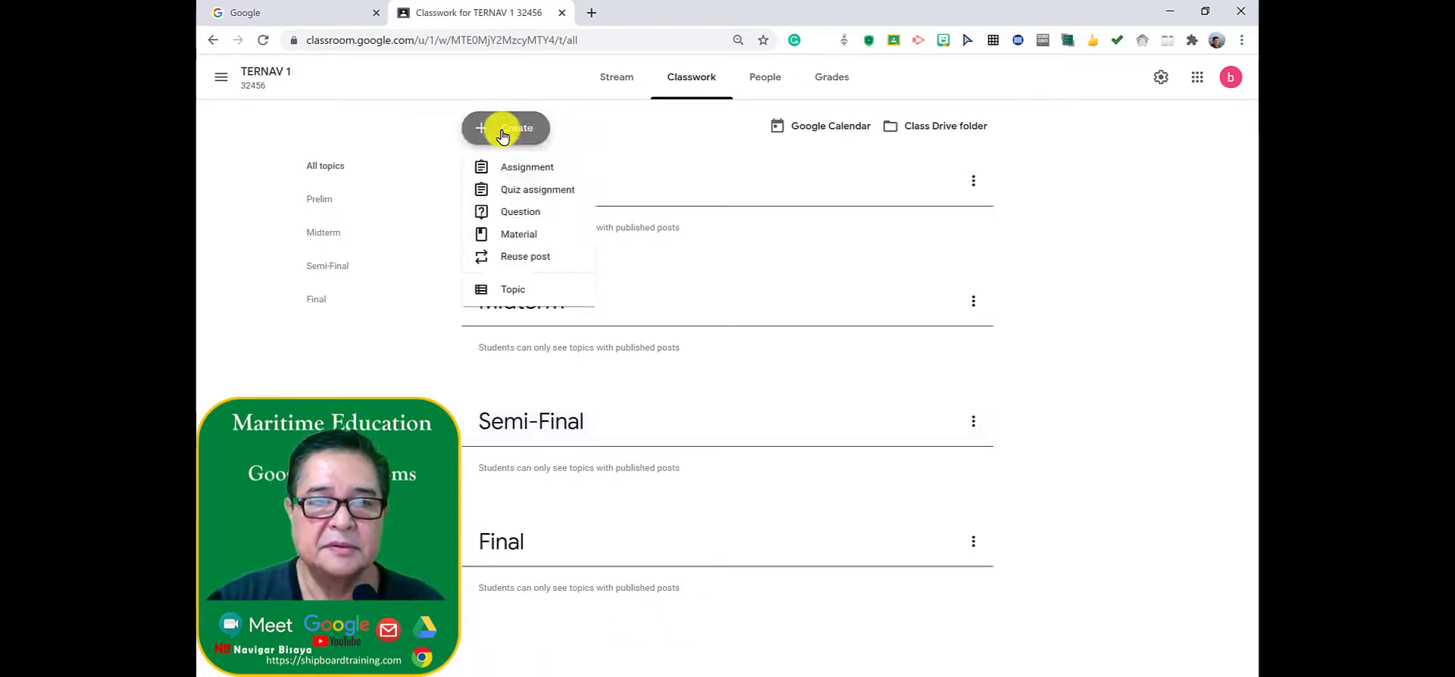
left_click(529, 294)
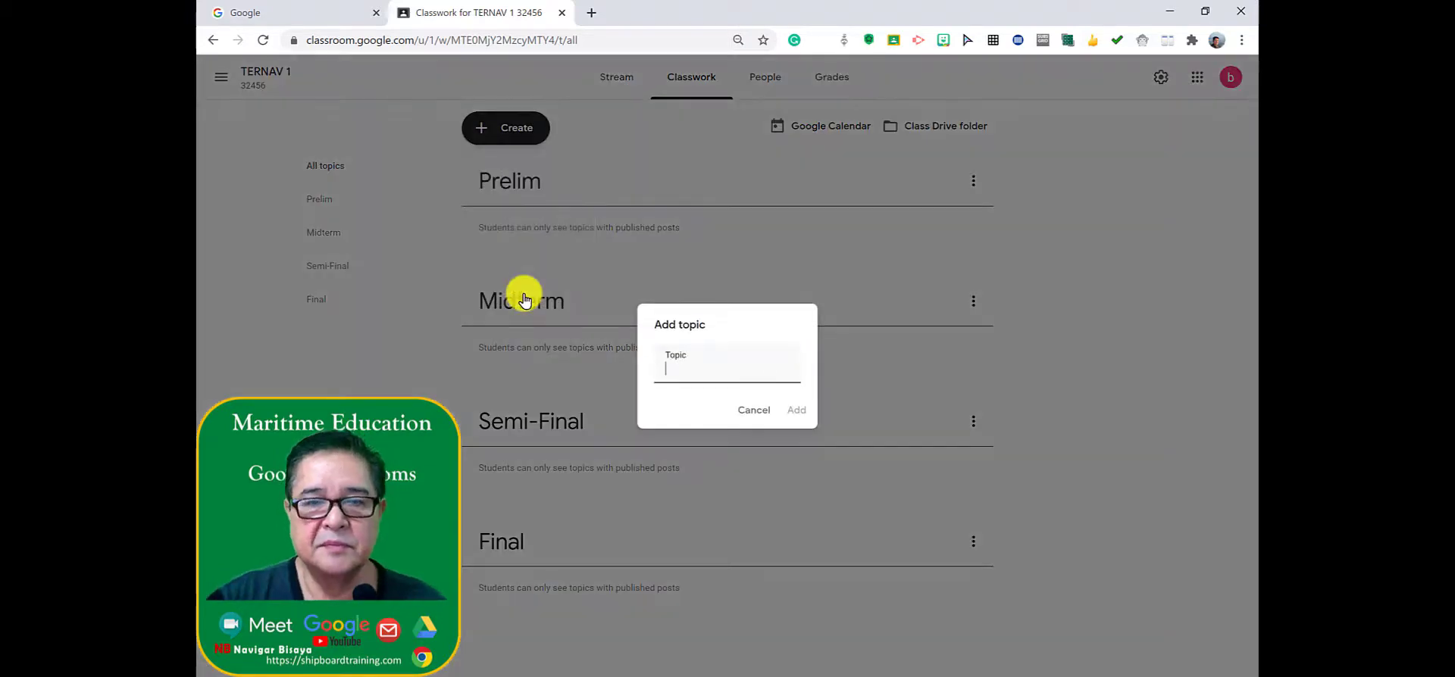
type("REsources")
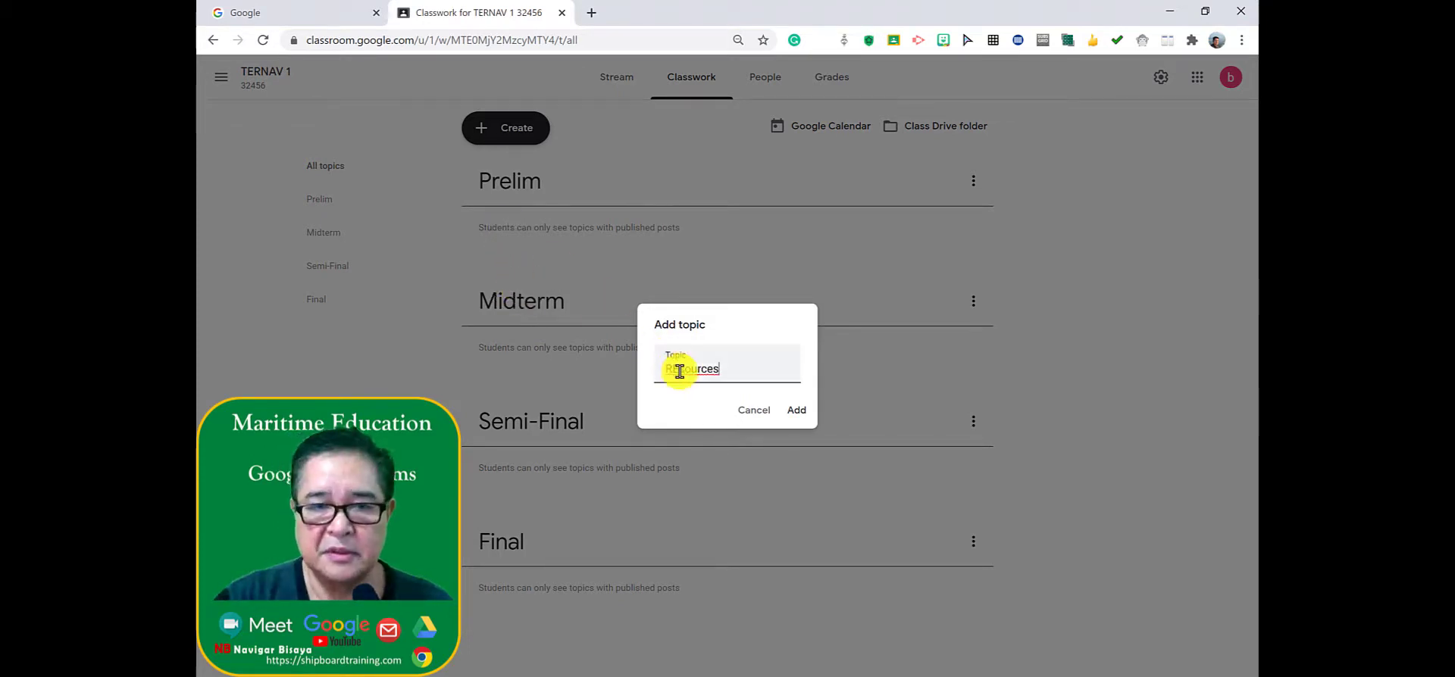
left_click_drag(671, 396, 669, 405)
type("e")
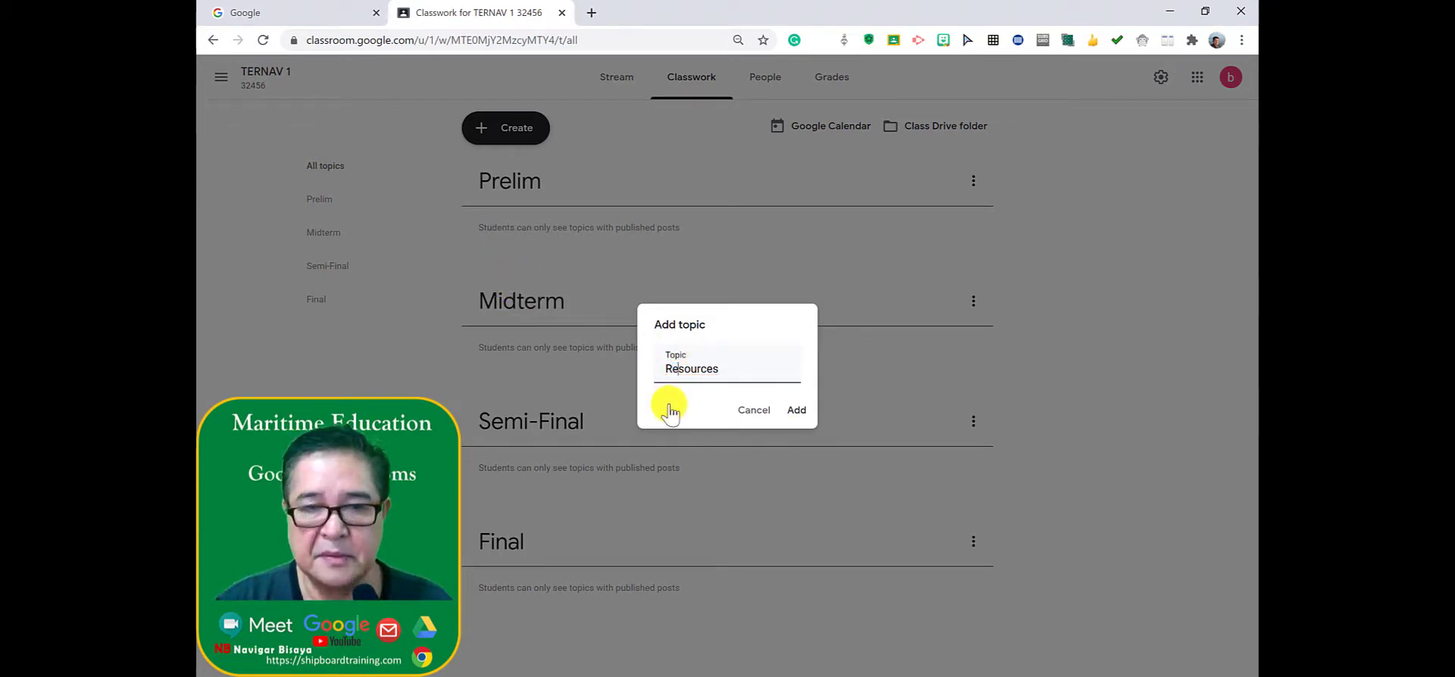
left_click(801, 412)
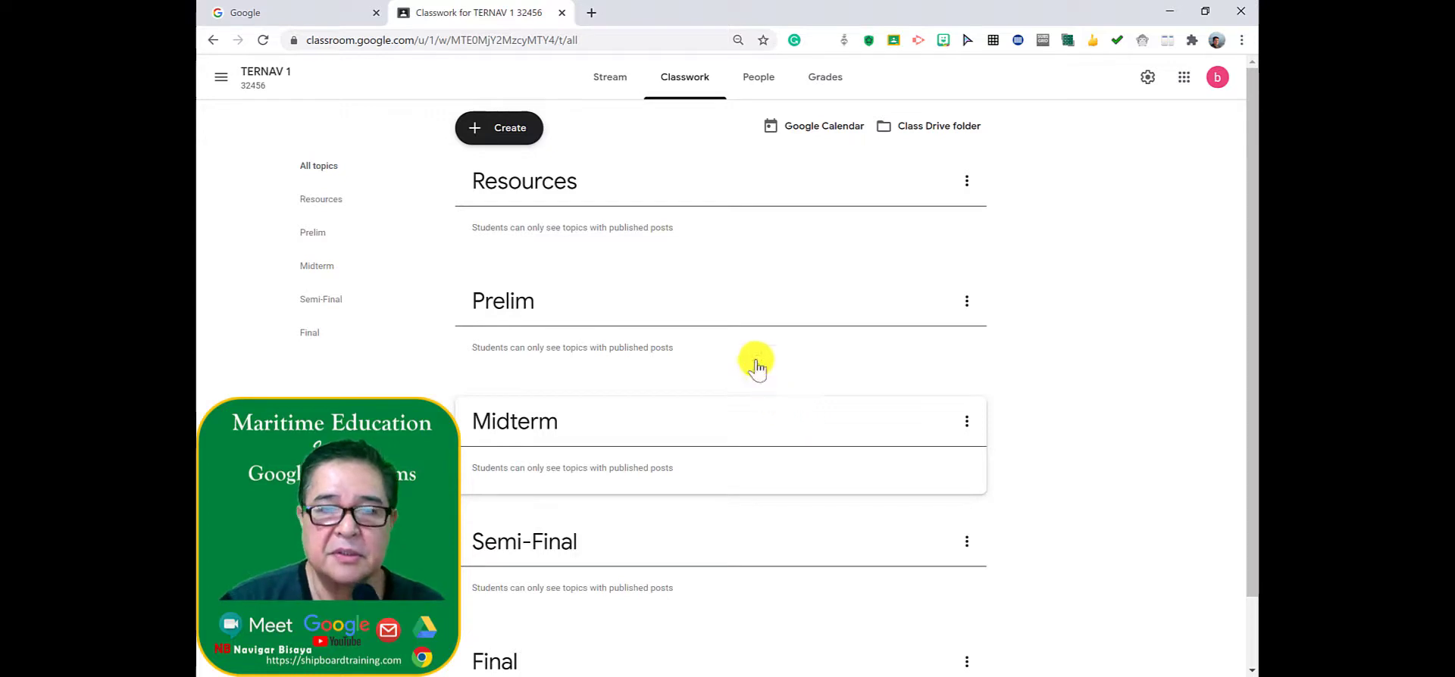
Create a new classwork material post with the title Classroom Materials
left_click(508, 131)
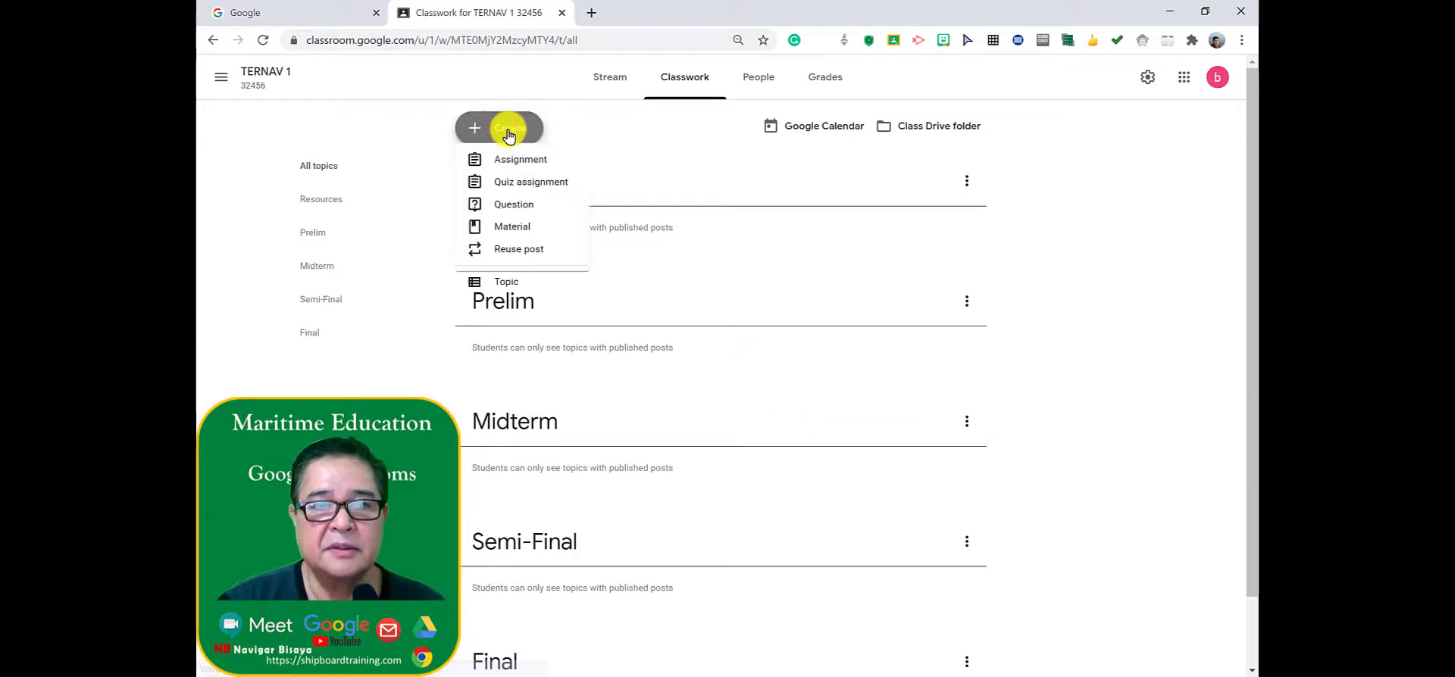
left_click(529, 239)
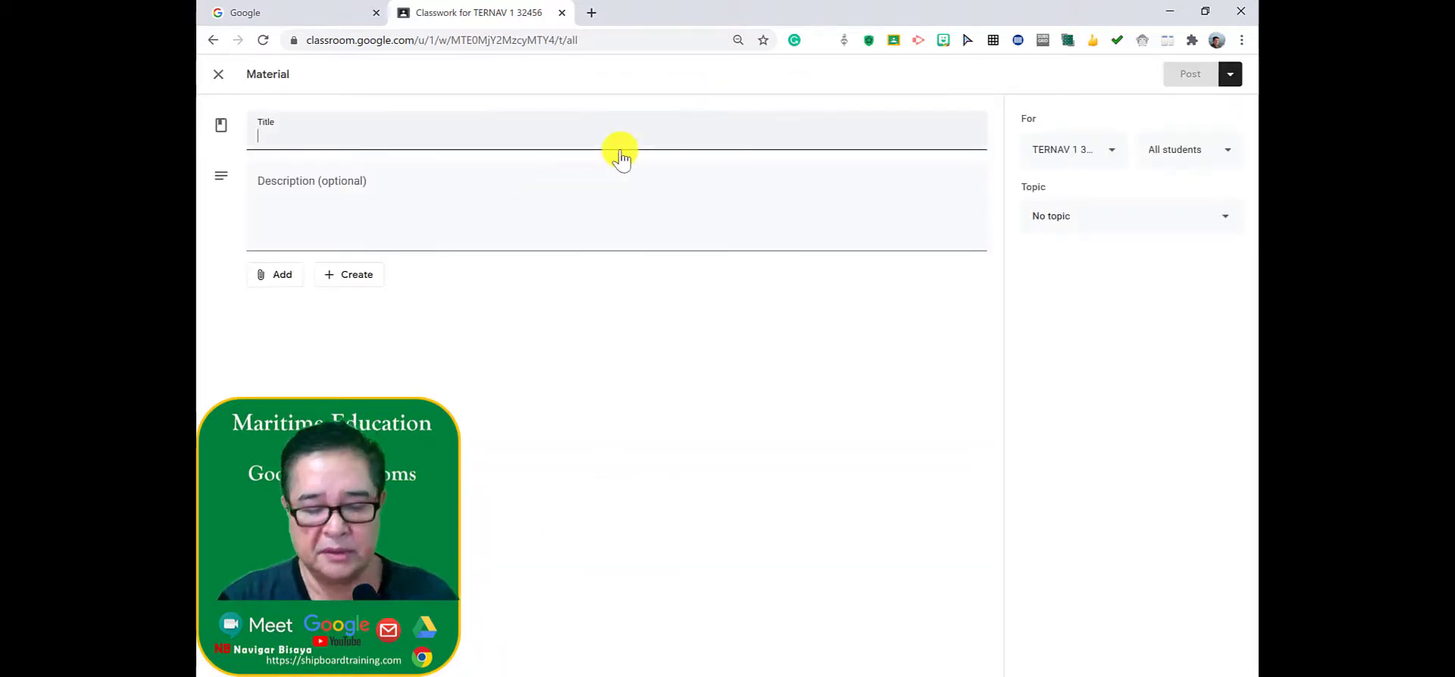
type("Cals")
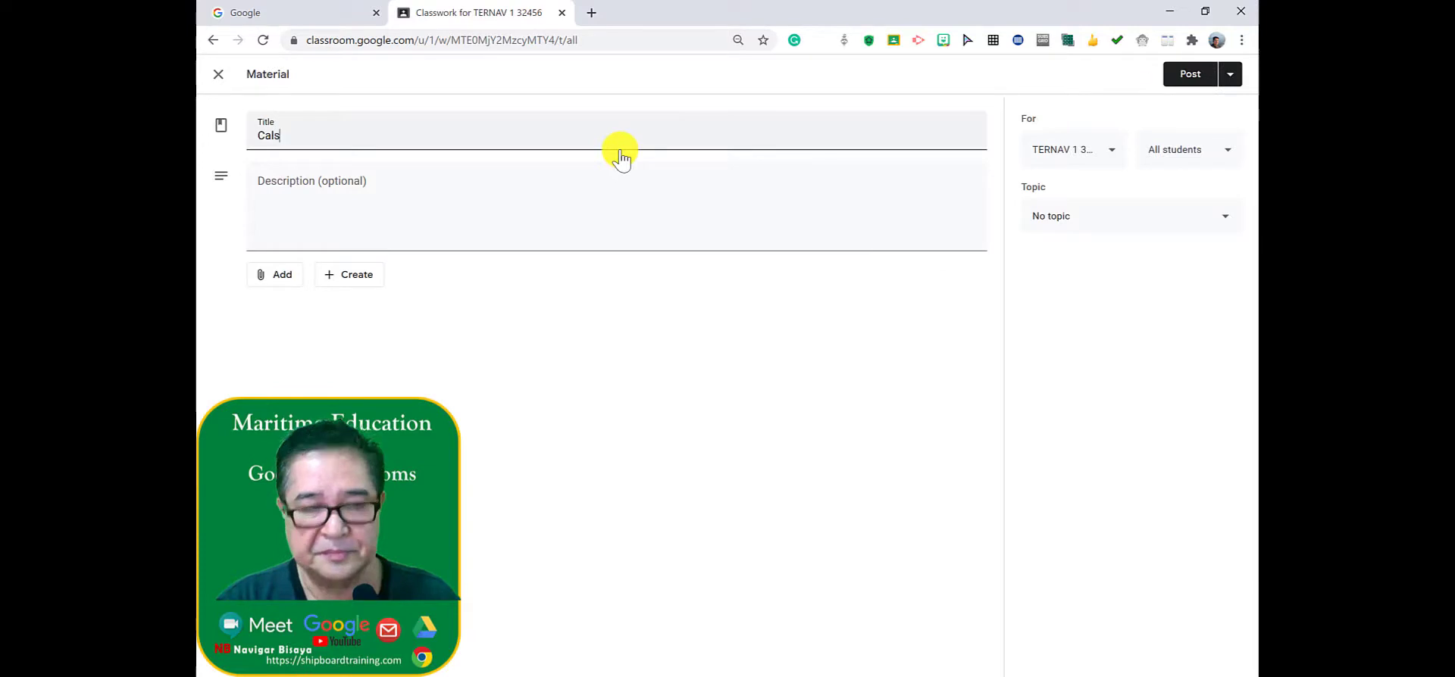
type("sr")
key("BackSpace")
key("BackSpace")
key("BackSpace")
key("BackSpace")
key("BackSpace")
type("lassroom Materials")
Enter "To be use on classroom activity" as the description of the material
left_click(582, 196)
type("To be use ")
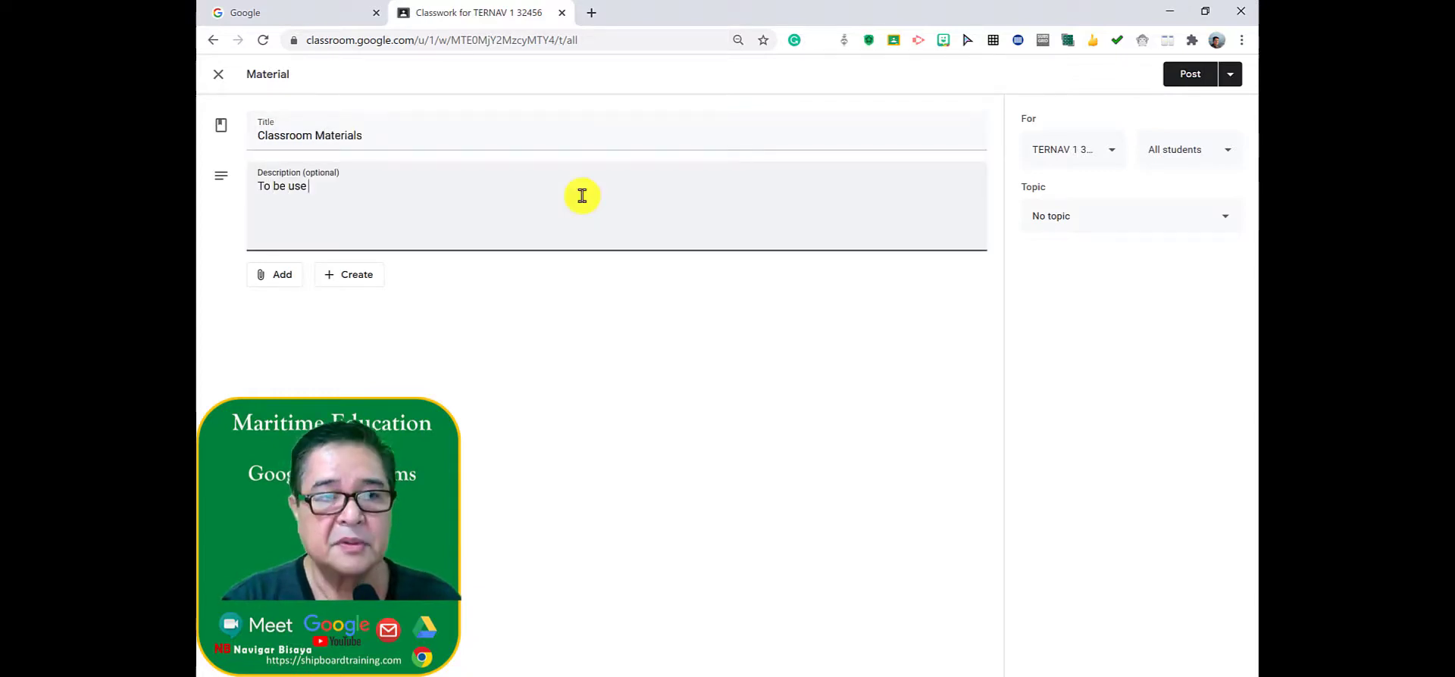
type("on")
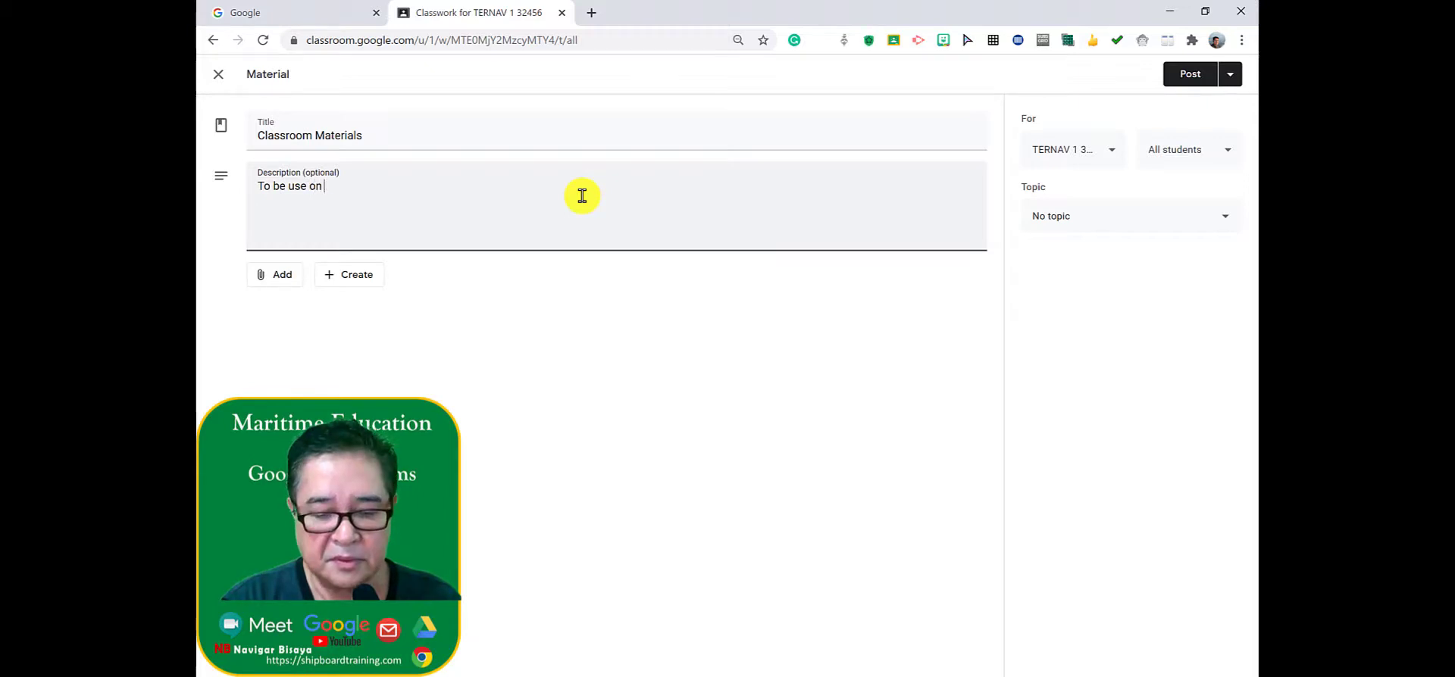
type(" classroom activity")
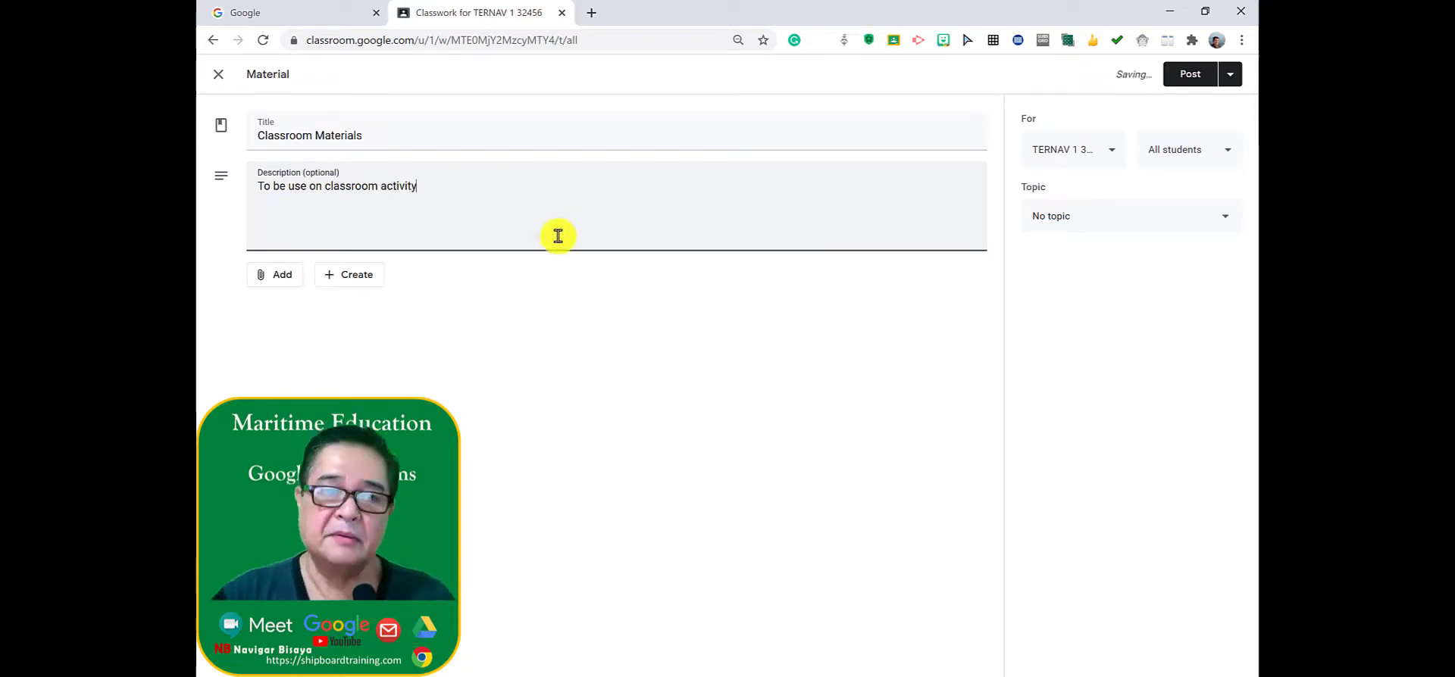
Upload the PDF versions of Classroom policy, Course Notes, Course Outline, Course Structure and Student Manual to the material and post it
left_click(267, 284)
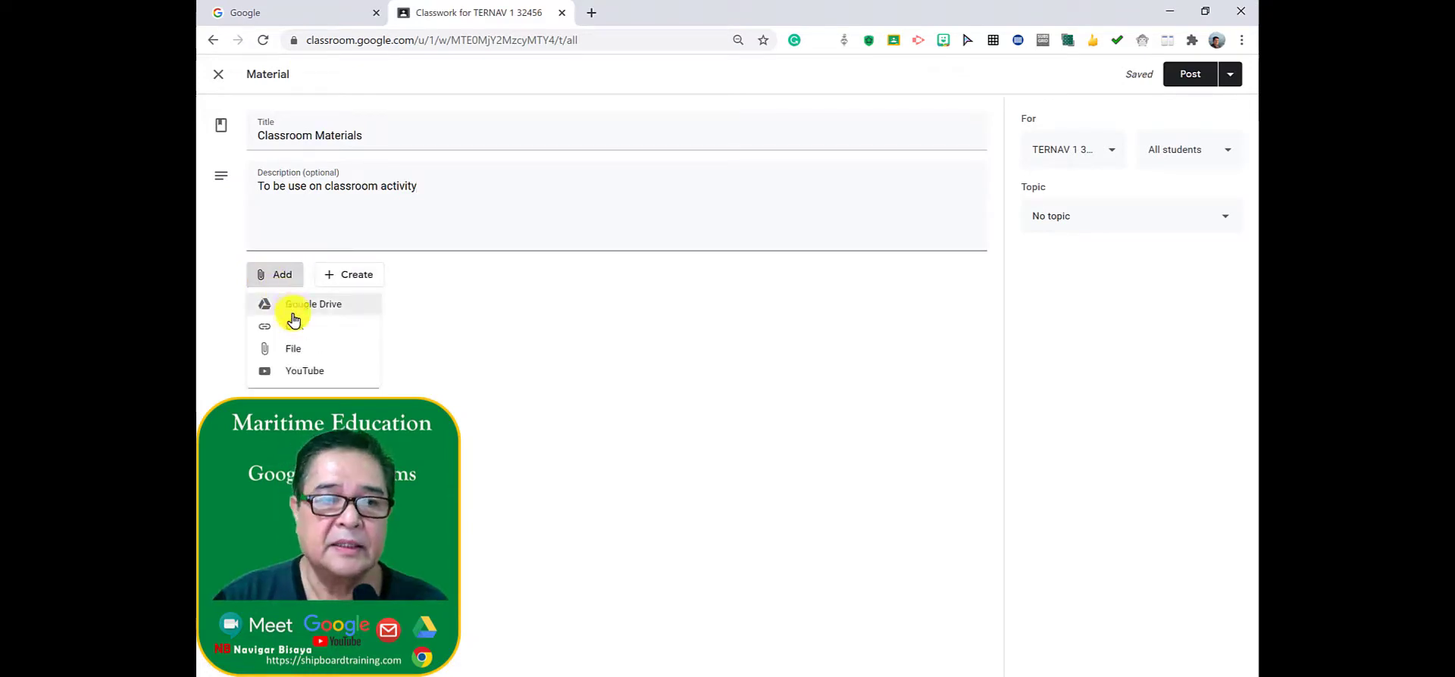
left_click(304, 356)
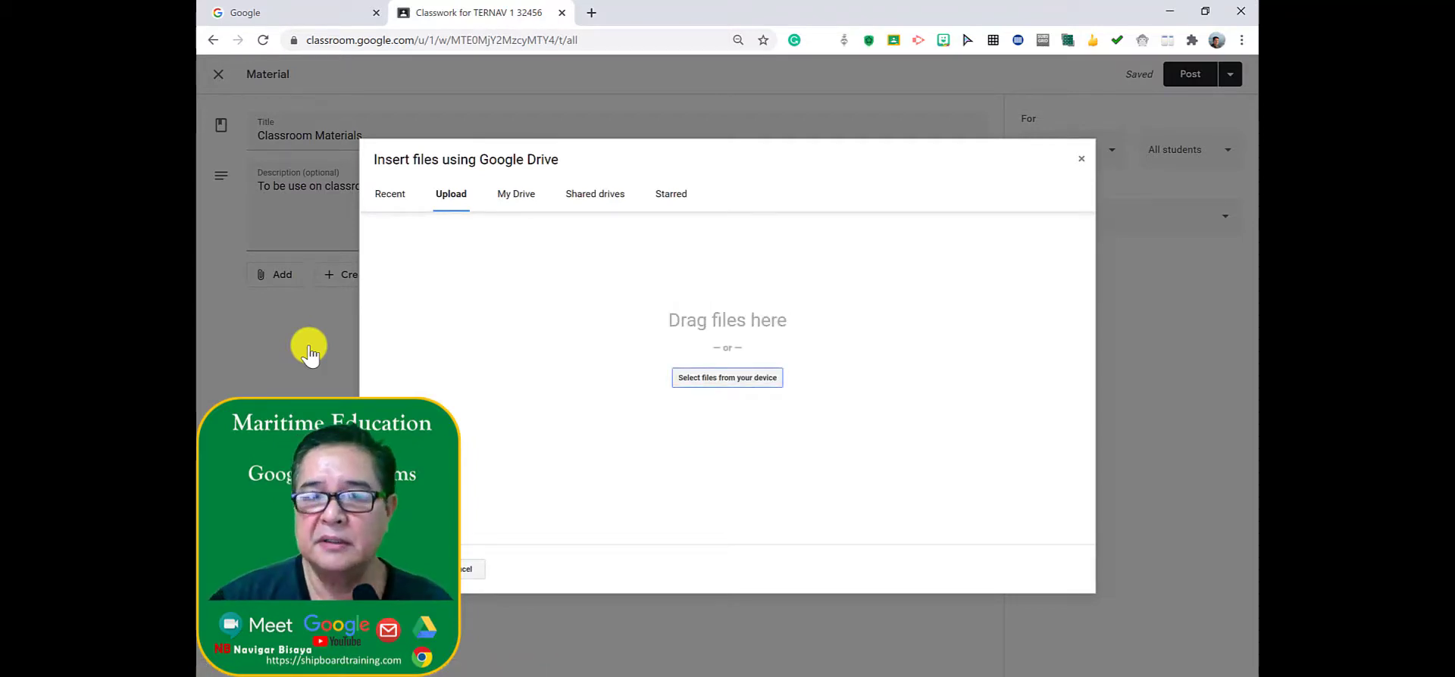
left_click(711, 379)
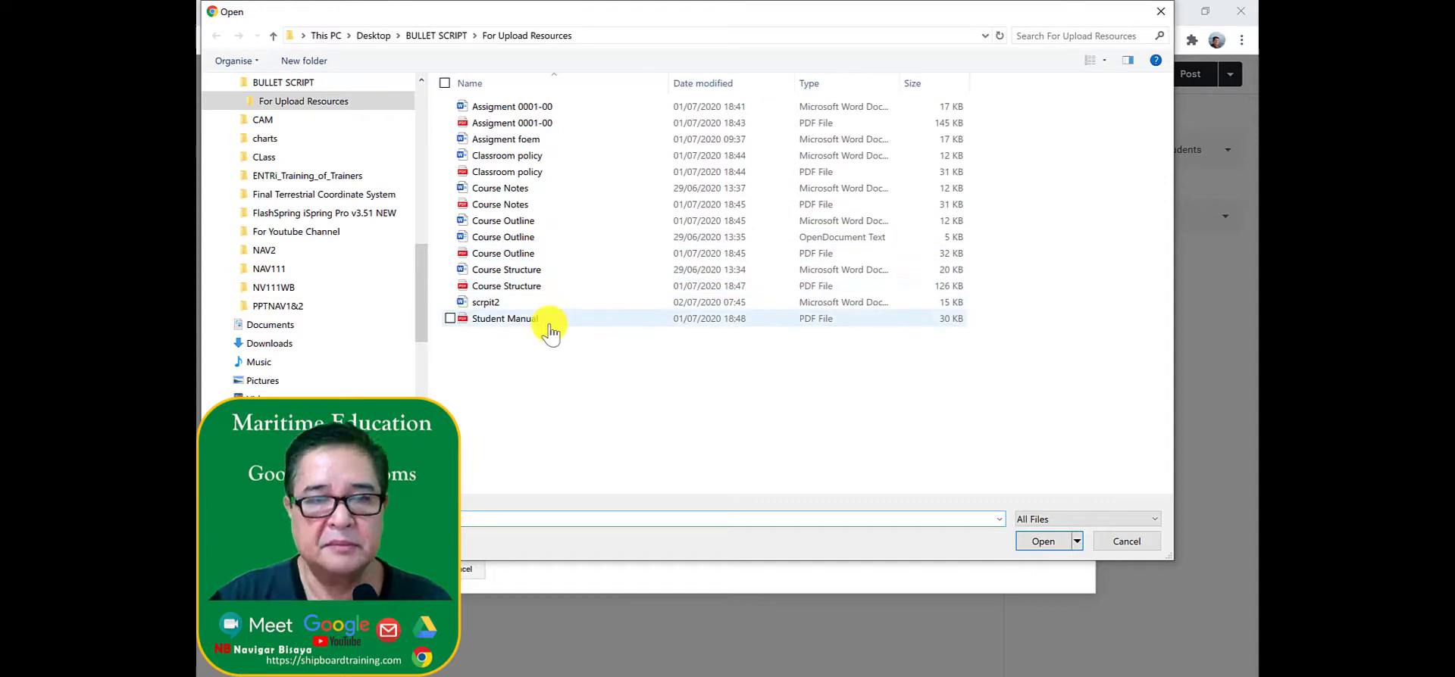
left_click(528, 174)
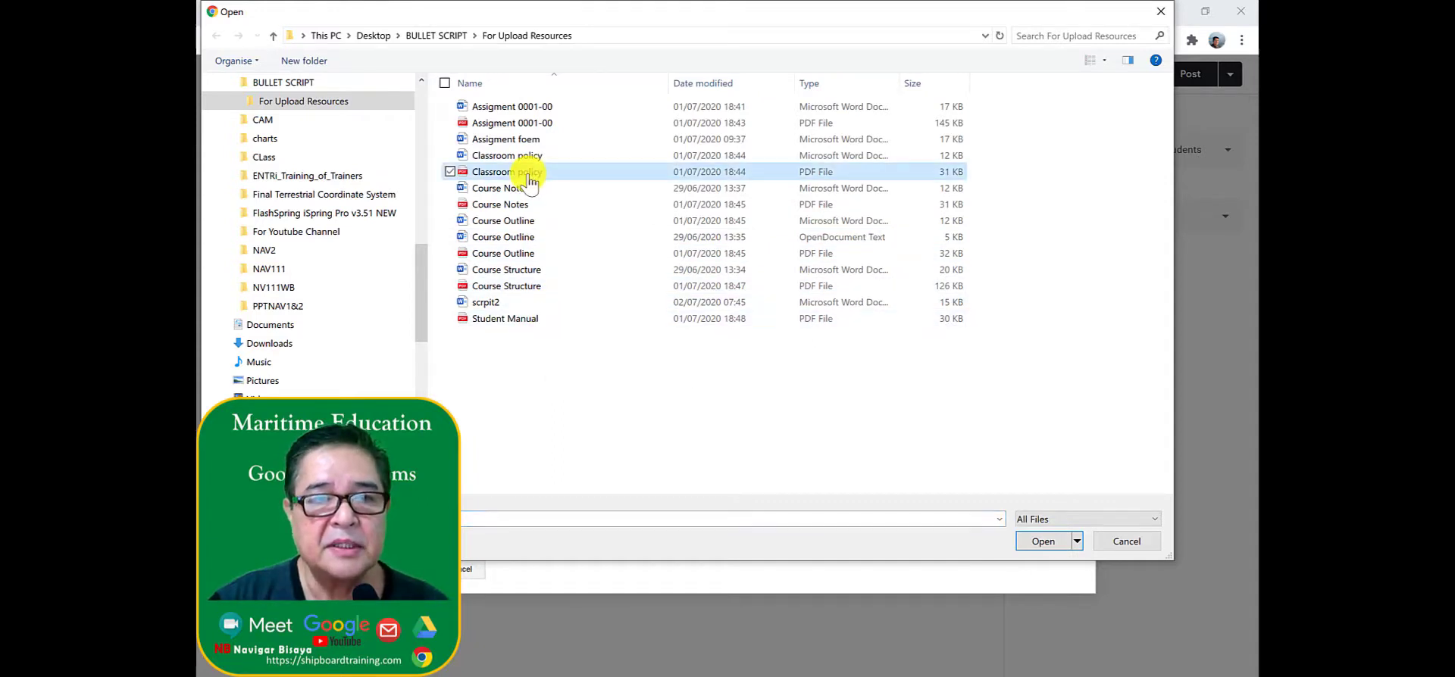
left_click(521, 204, "ctrl")
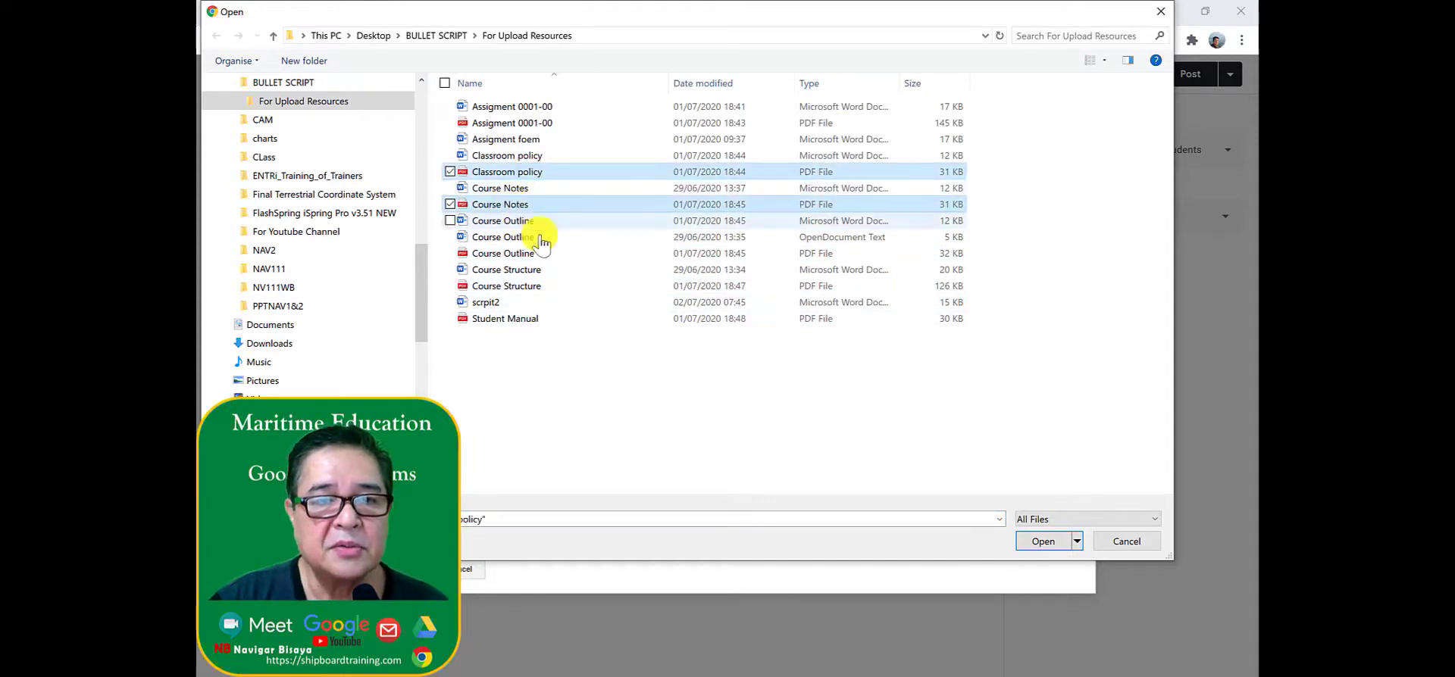
left_click(530, 255, "ctrl")
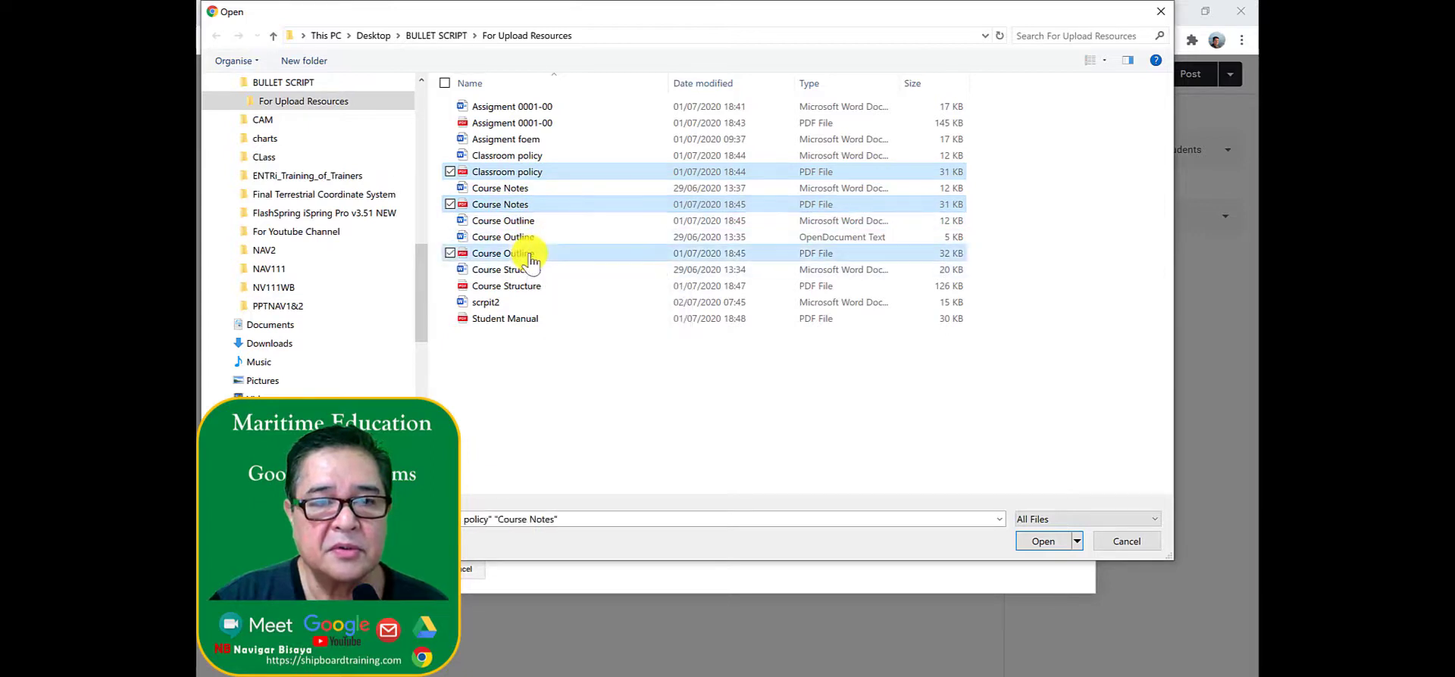
left_click(536, 287, "ctrl")
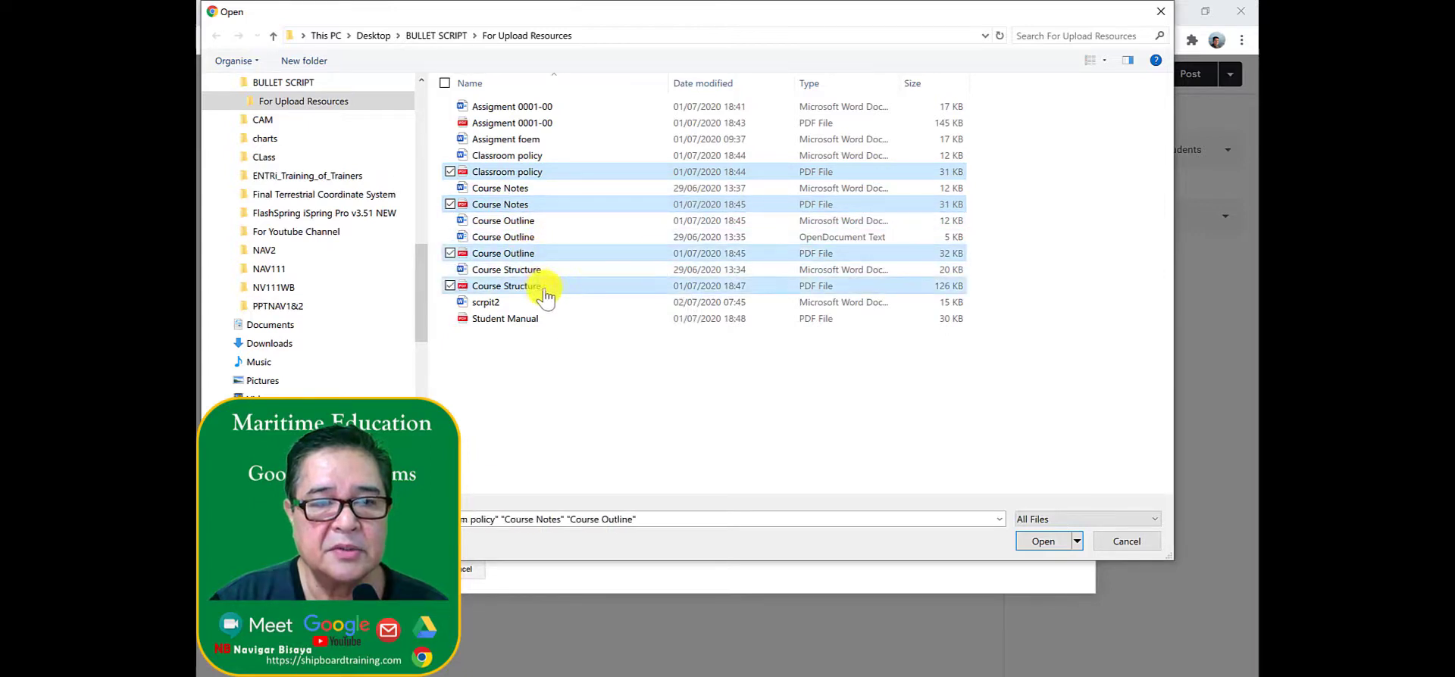
left_click(560, 321, "ctrl")
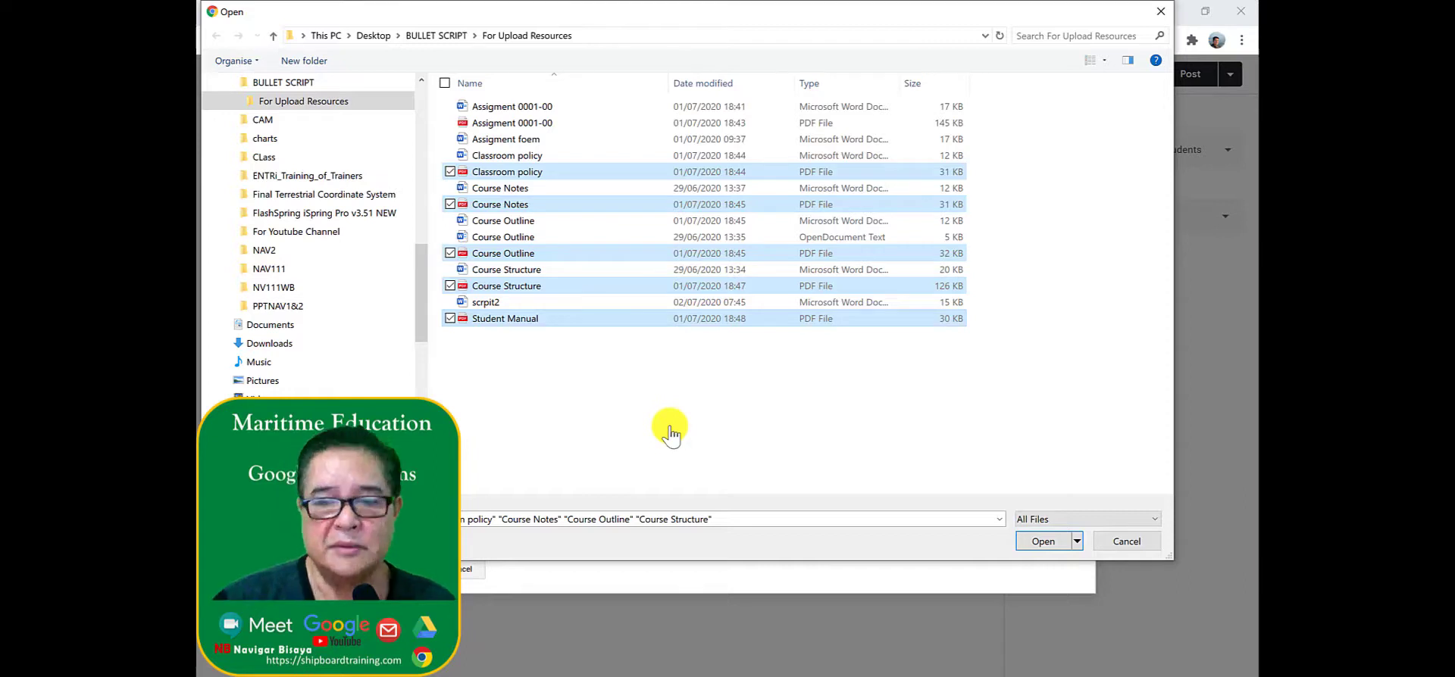
left_click(1044, 543)
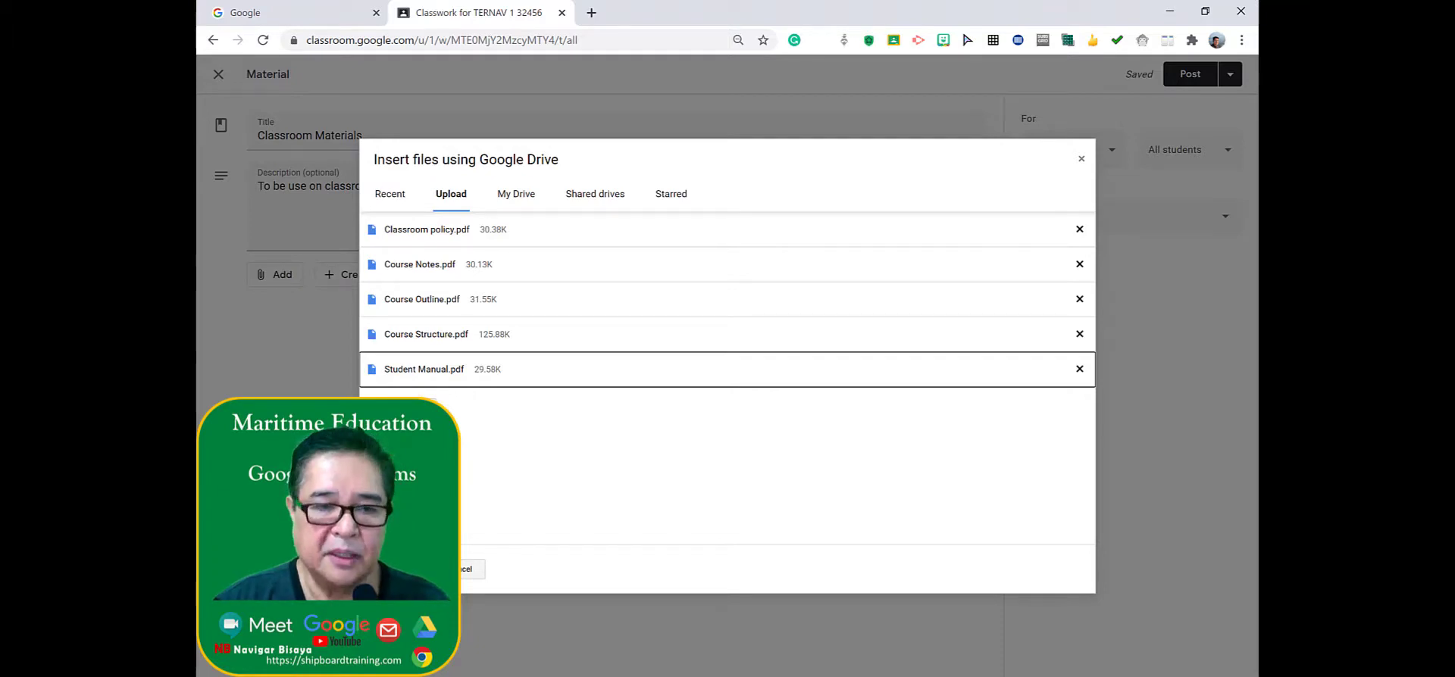
left_click(400, 569)
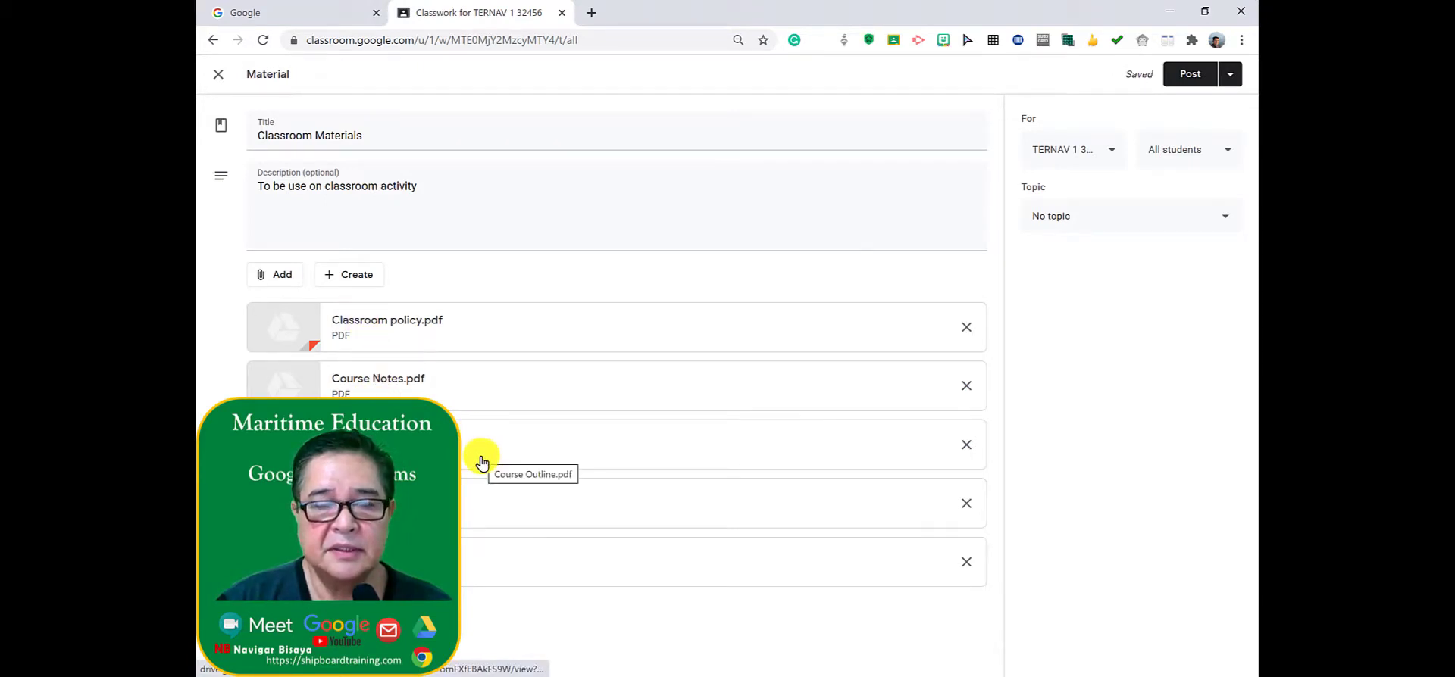
left_click(1192, 76)
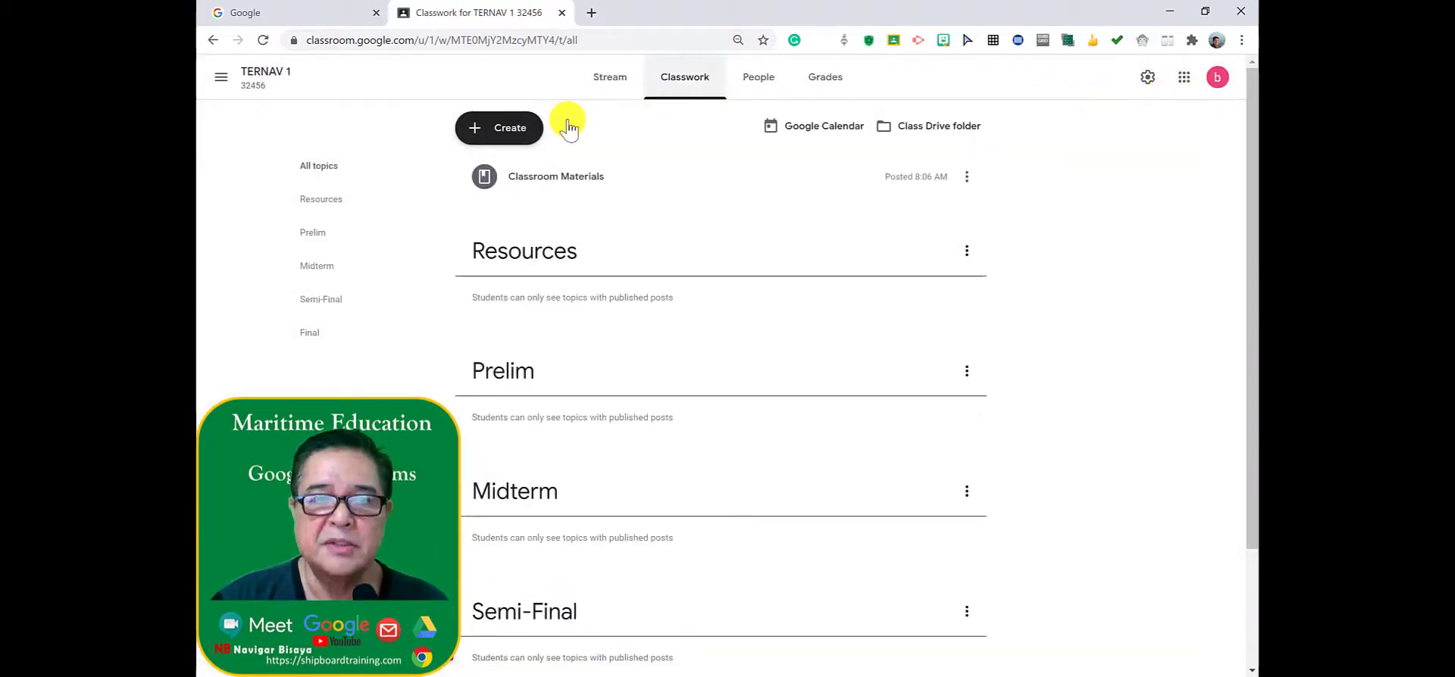
Review the attachments and available options of the posted Classroom Materials entry in the classwork list
left_click(485, 184)
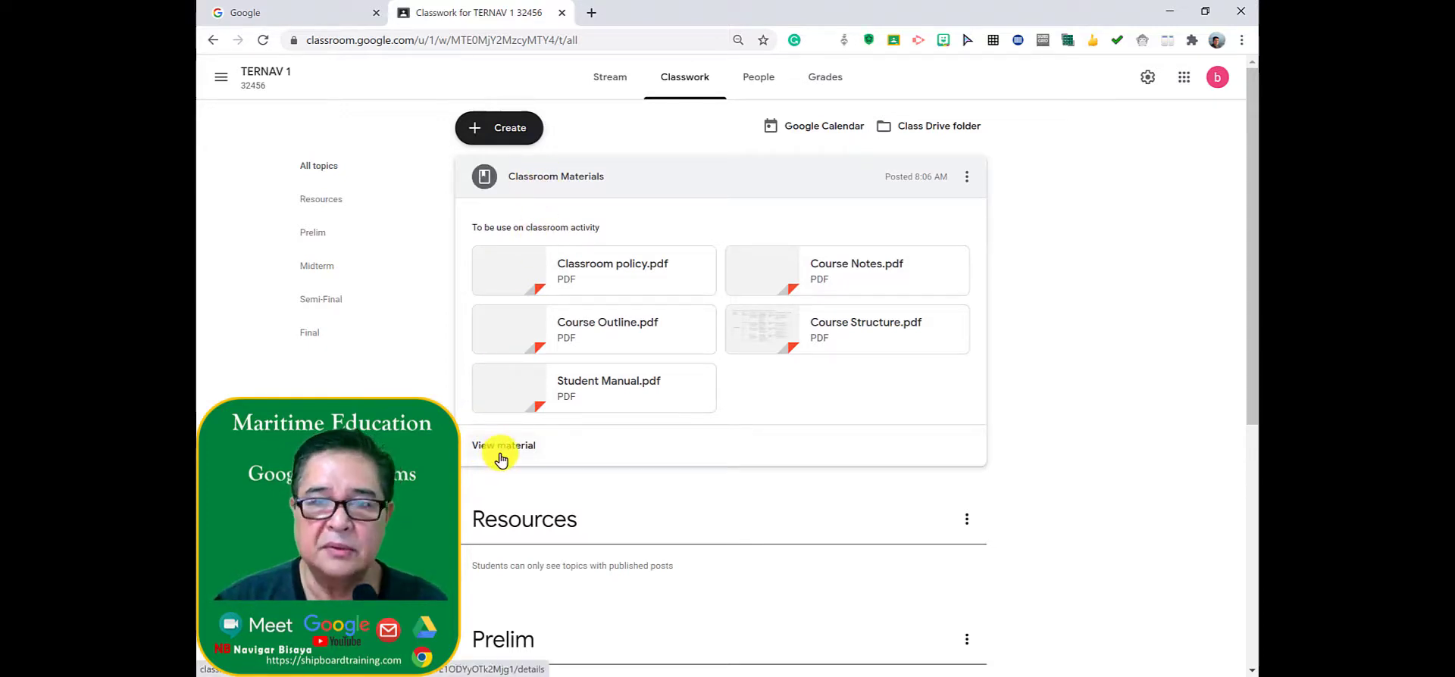
left_click(967, 182)
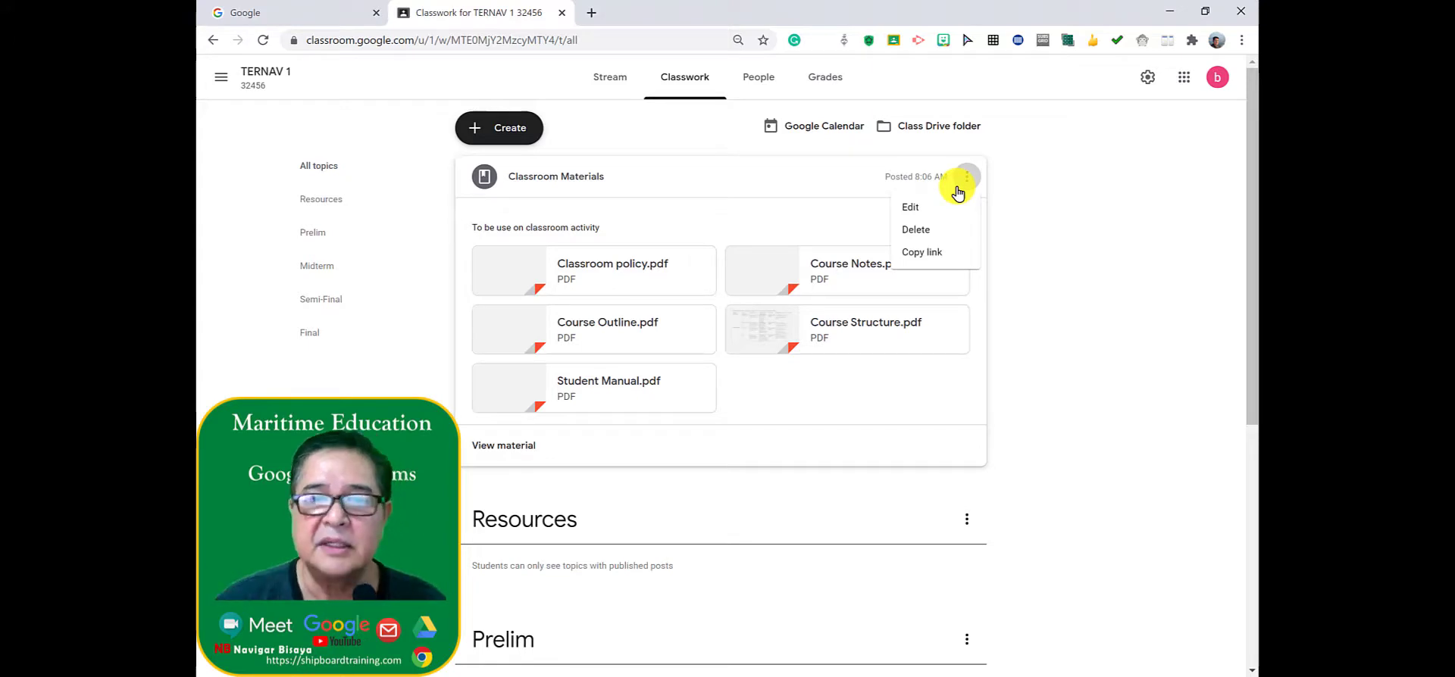
left_click(1067, 254)
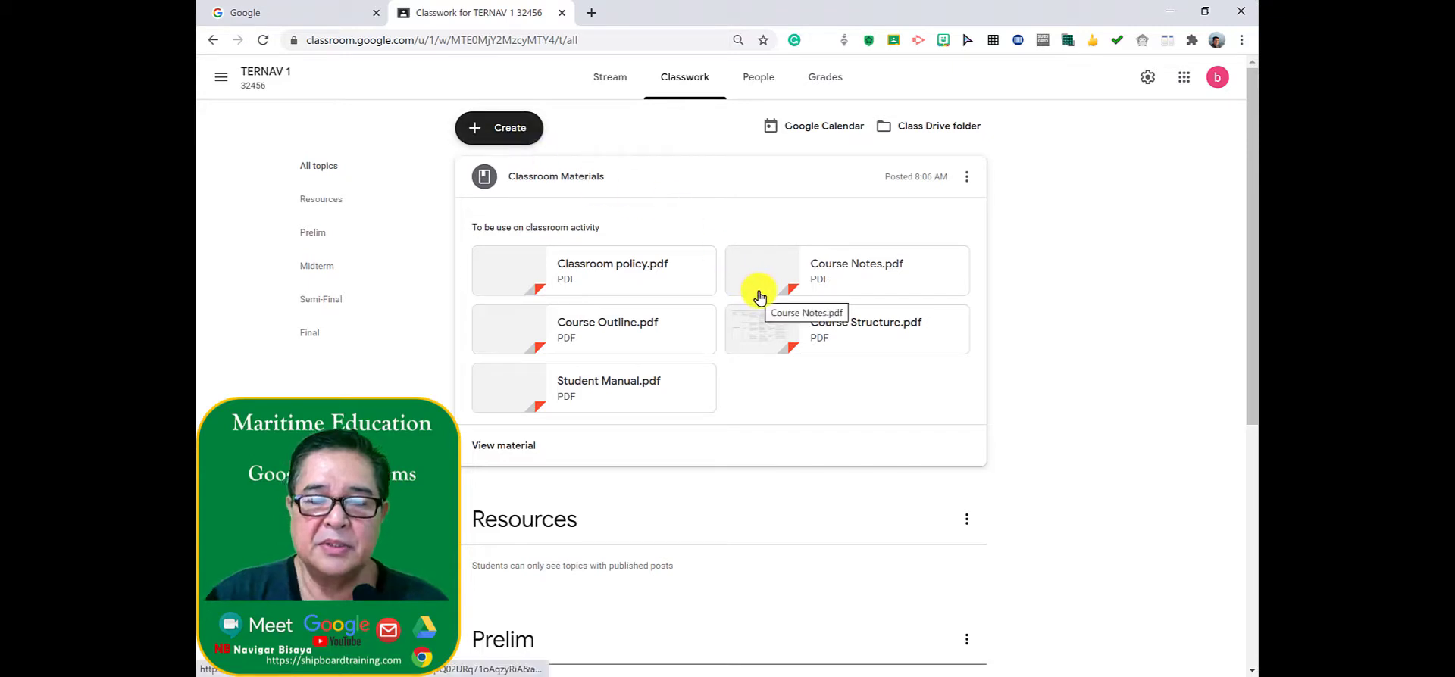
left_click(508, 187)
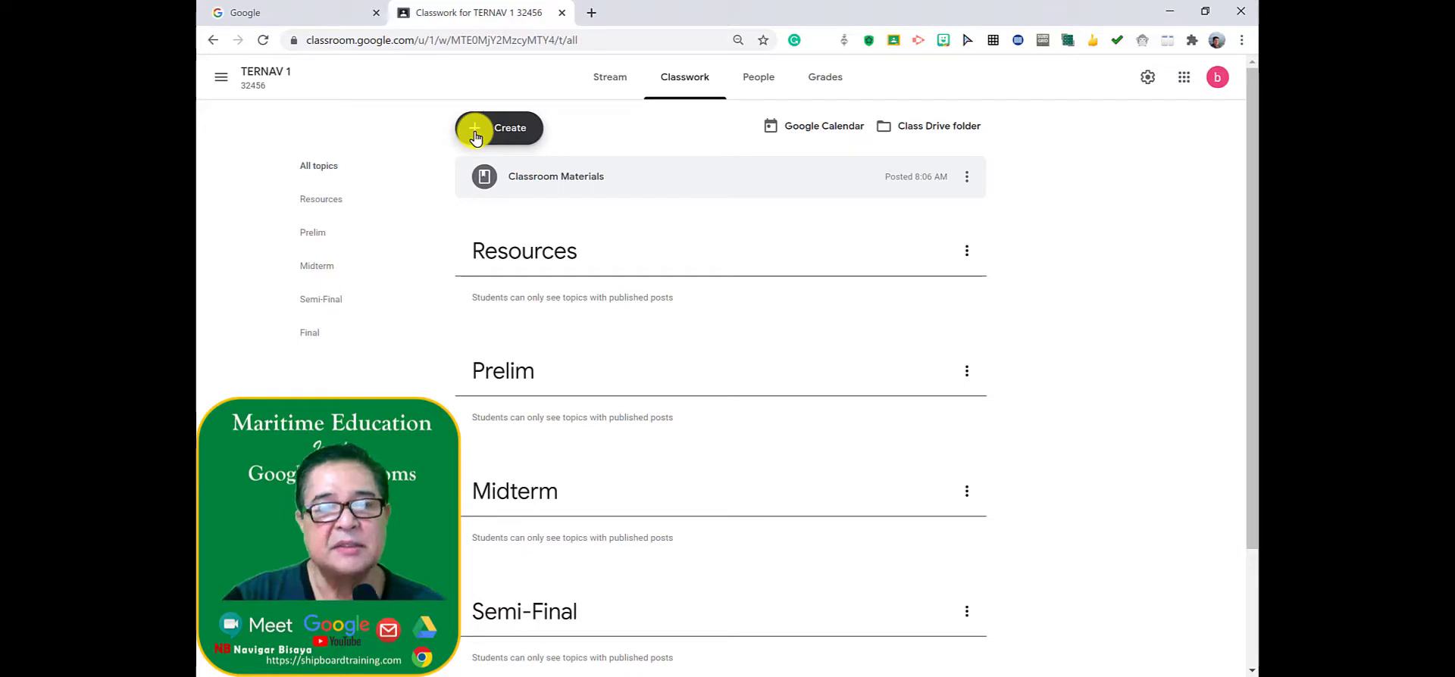
Create a new classwork assignment with the title "Assignment 0001-00 Describing Mercator Charts"
left_click(475, 135)
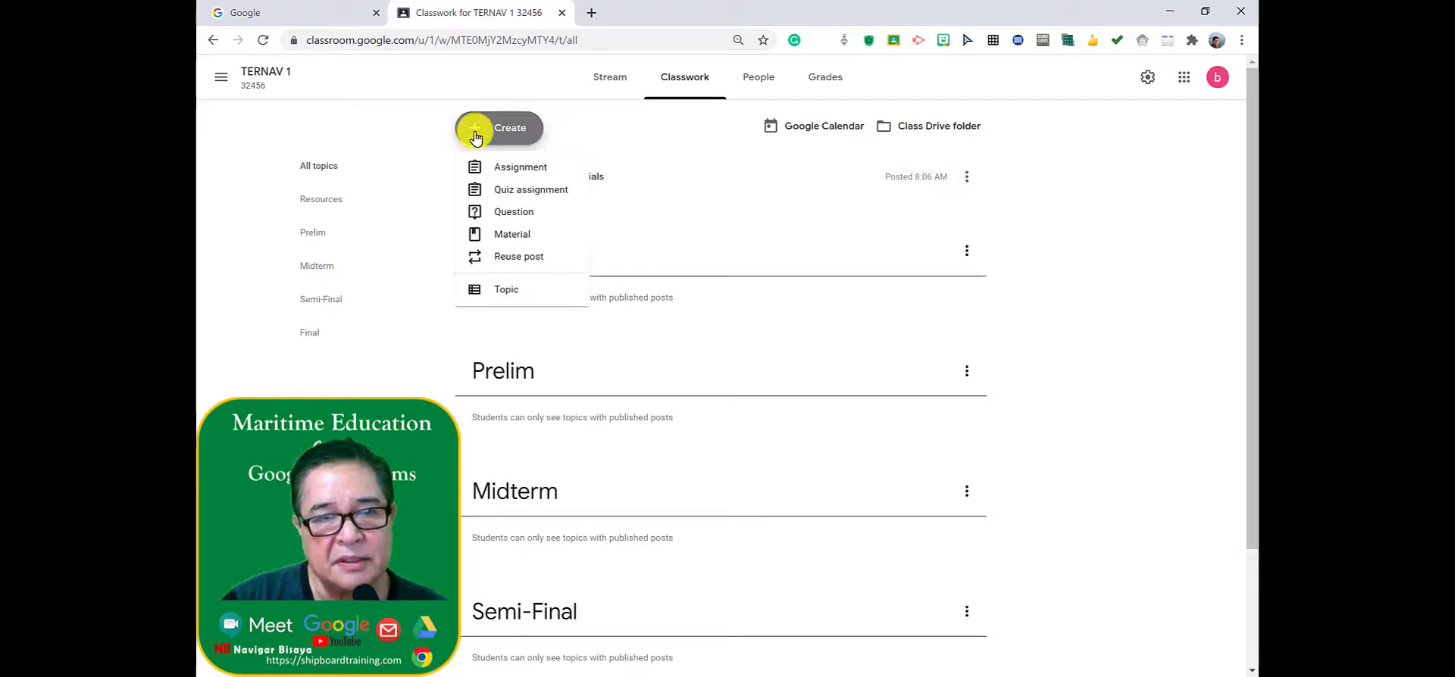
left_click(496, 176)
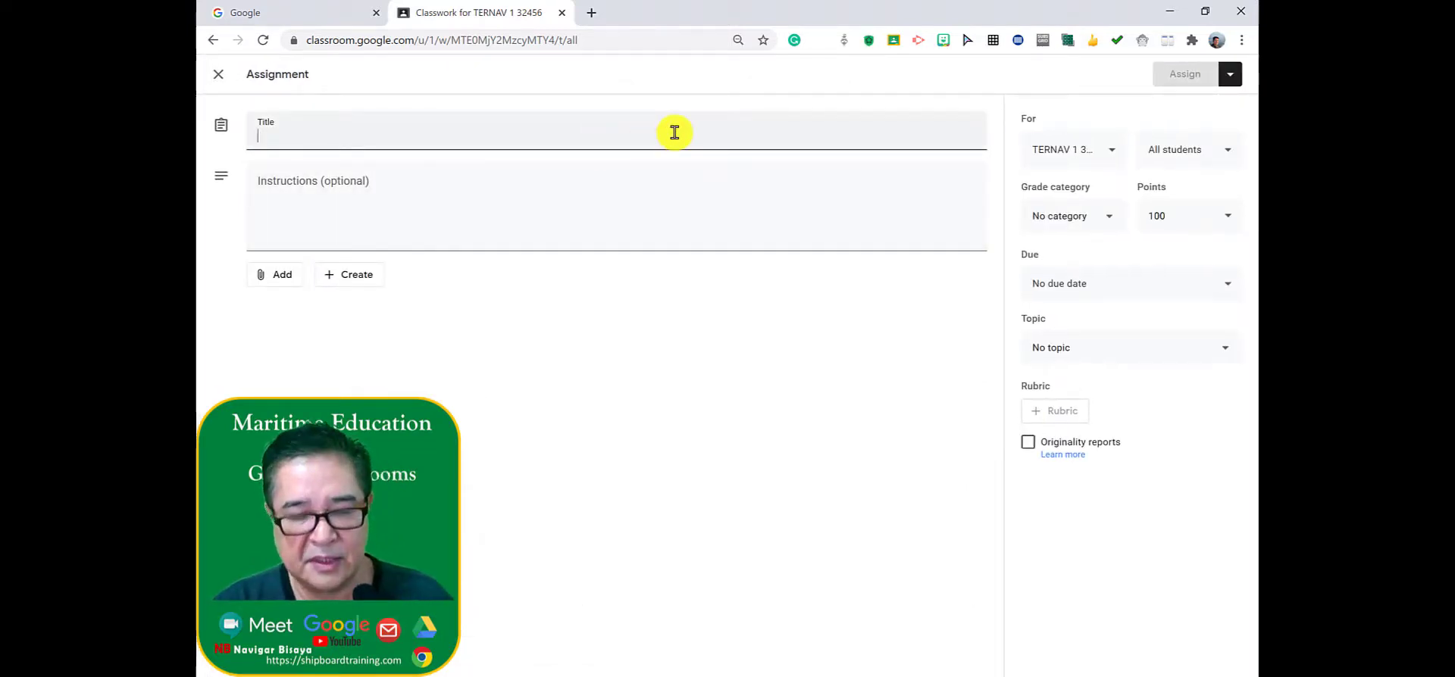
type("Assignme")
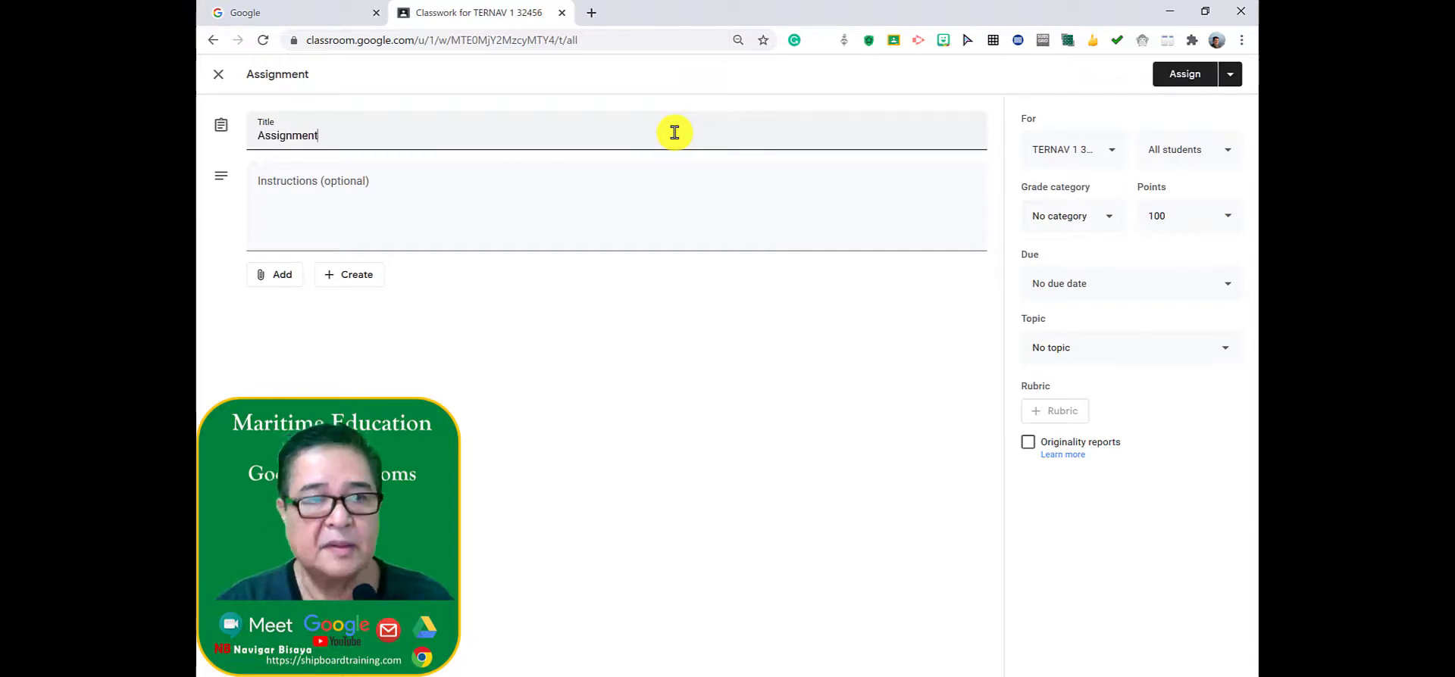
type("nt 00")
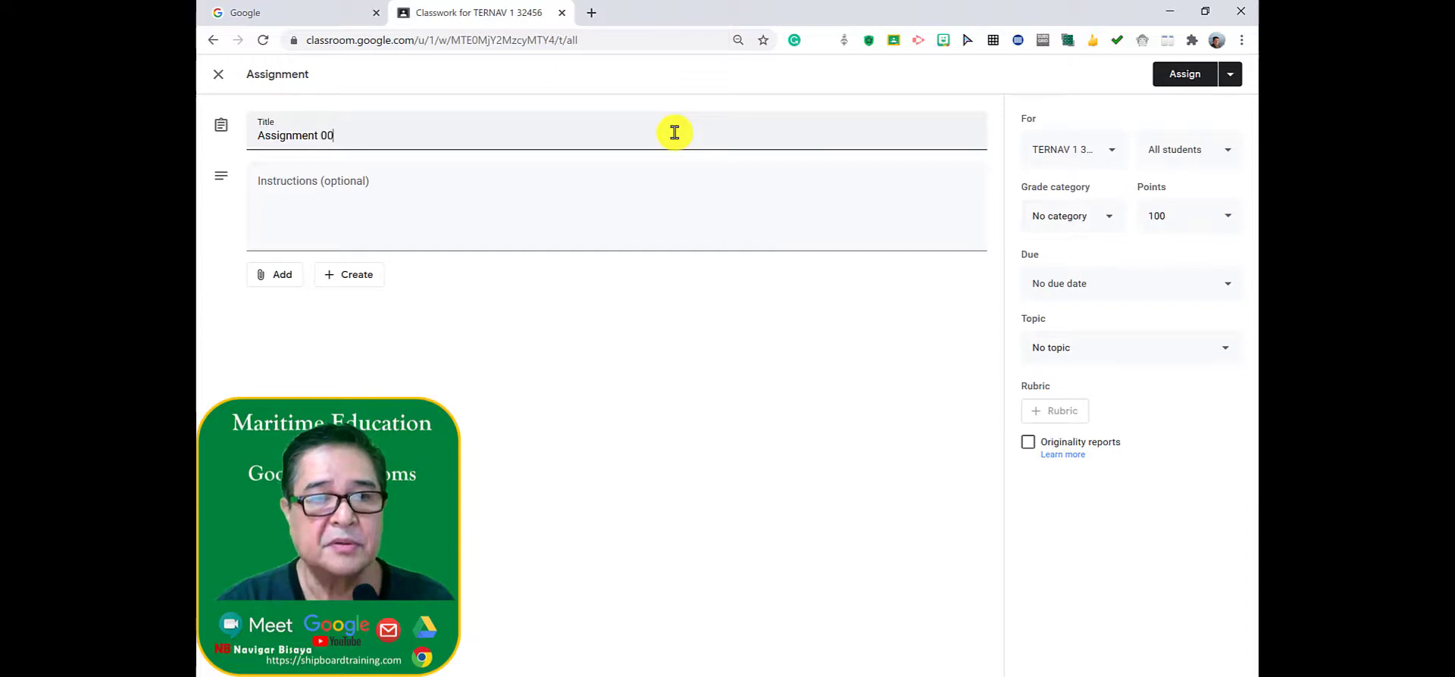
type("01-00")
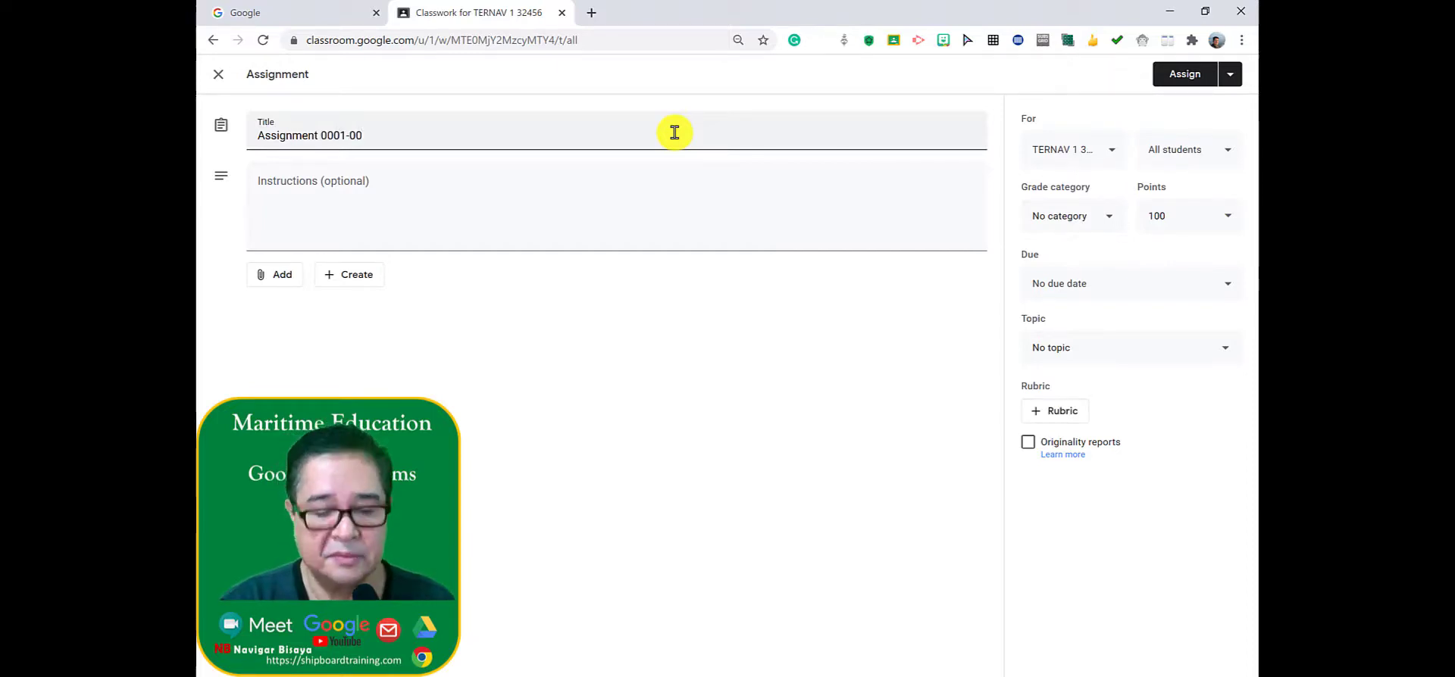
type(" De")
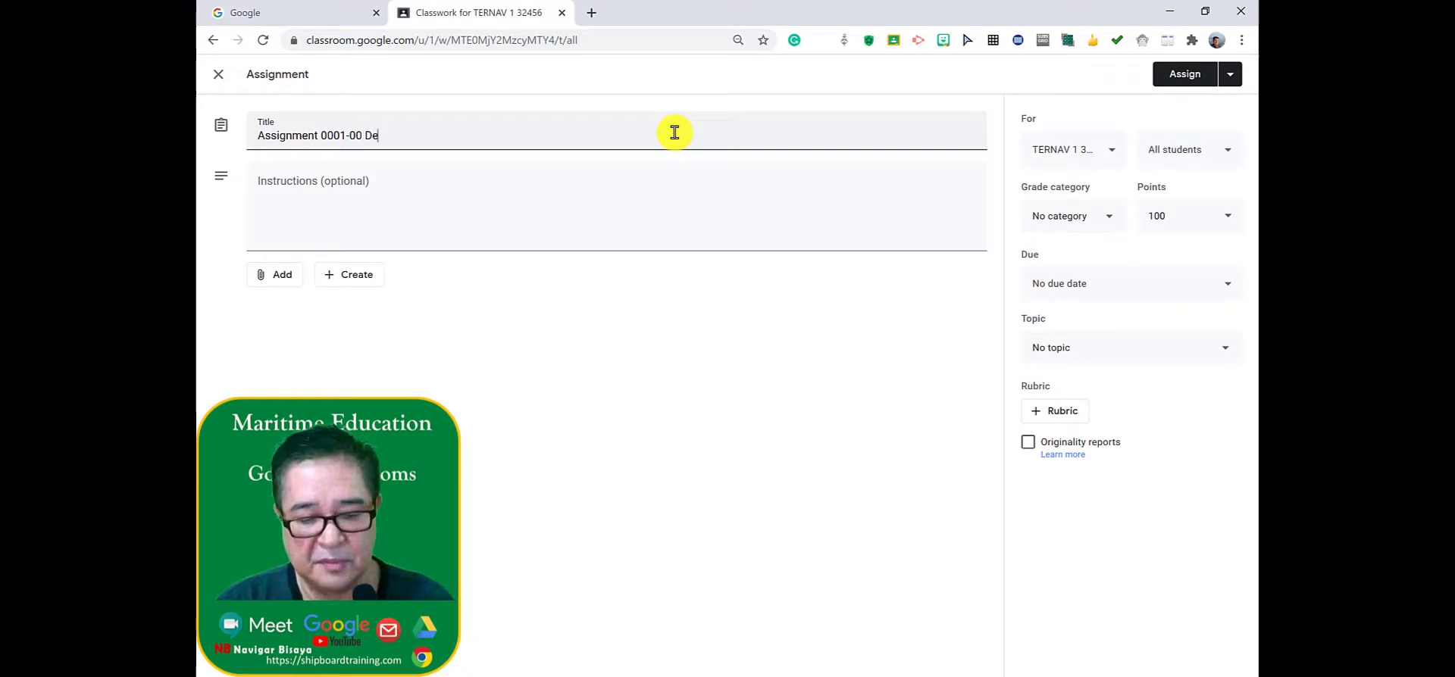
type("scribing Marcator Charts")
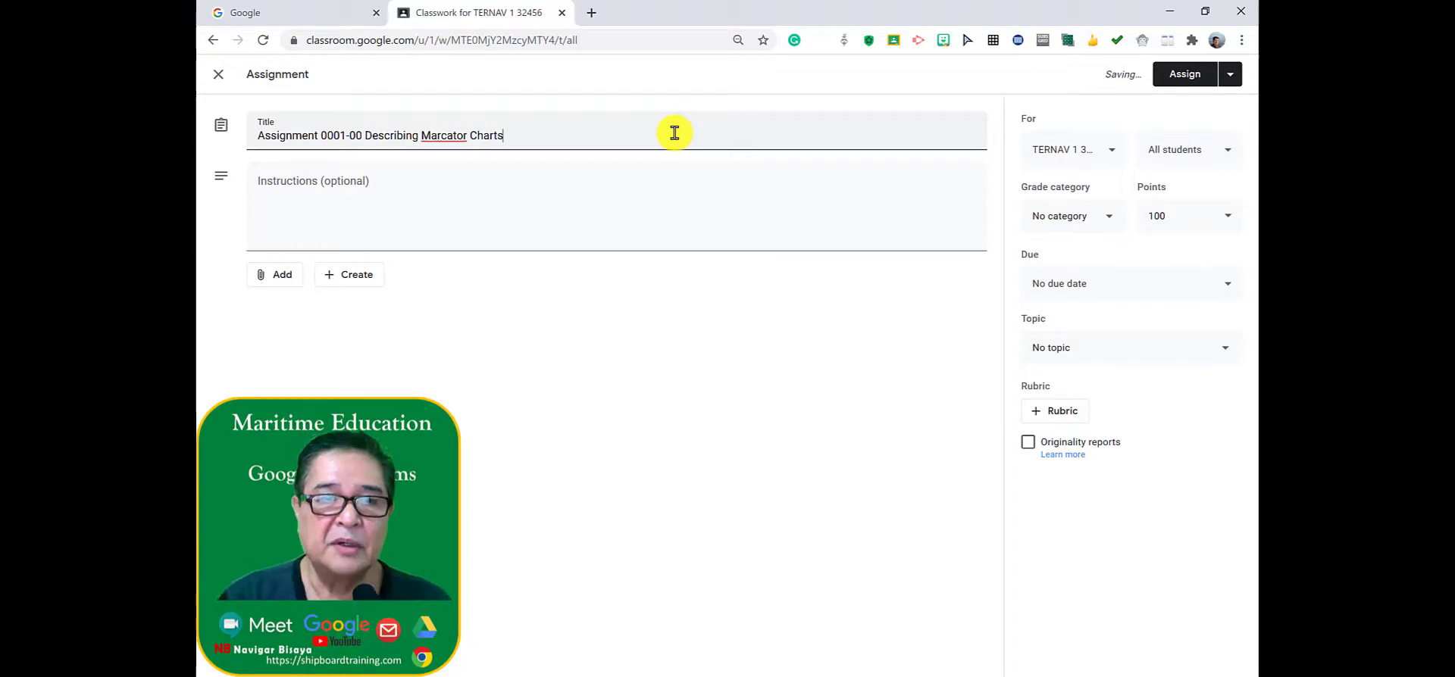
left_click(437, 137)
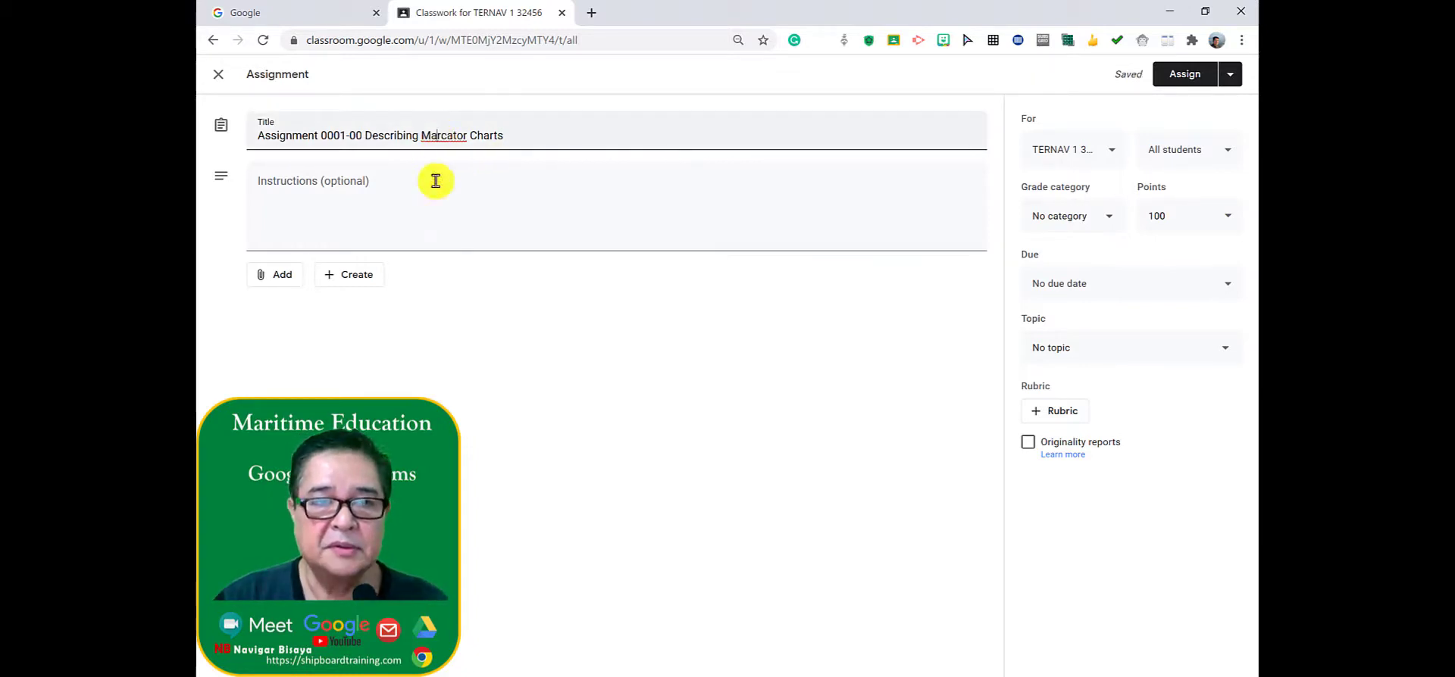
key("BackSpace")
type("e")
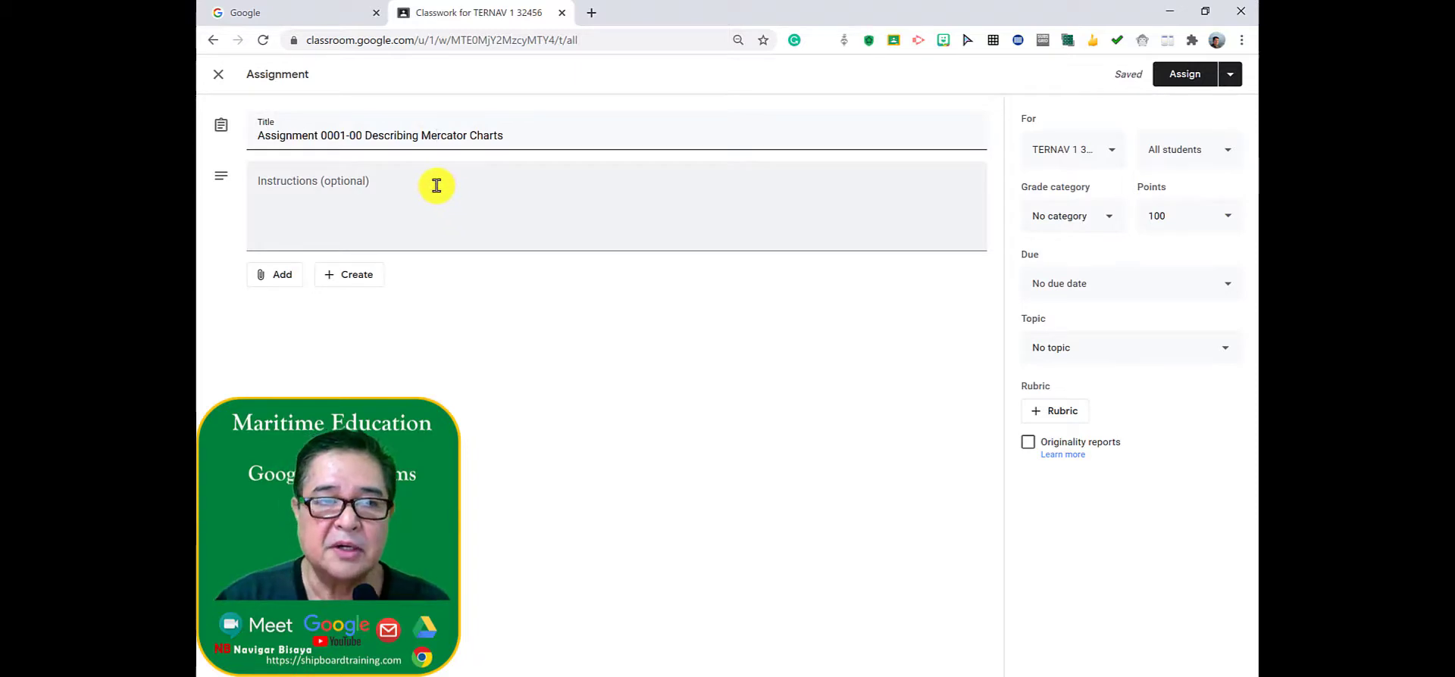
Enter "Download the assignment form and follow the instruction" as the instructions of the assignment
left_click(436, 185)
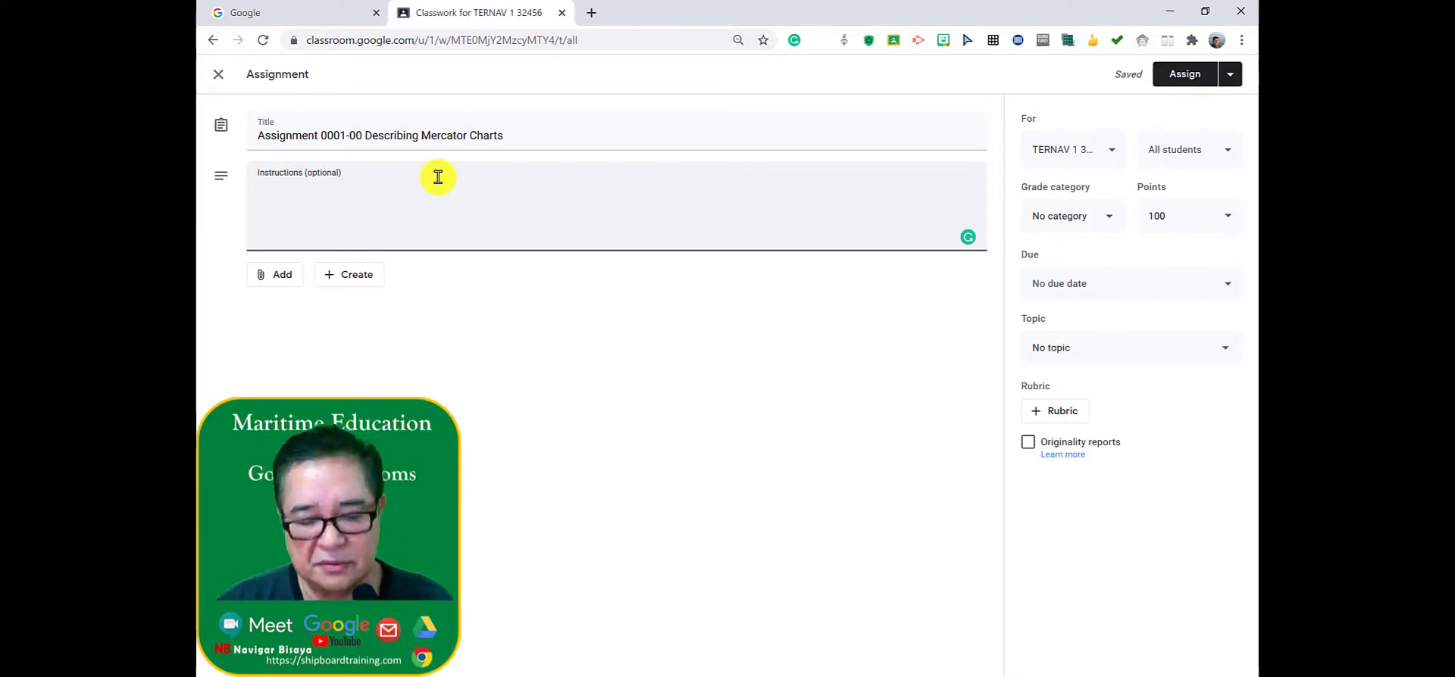
type("Down")
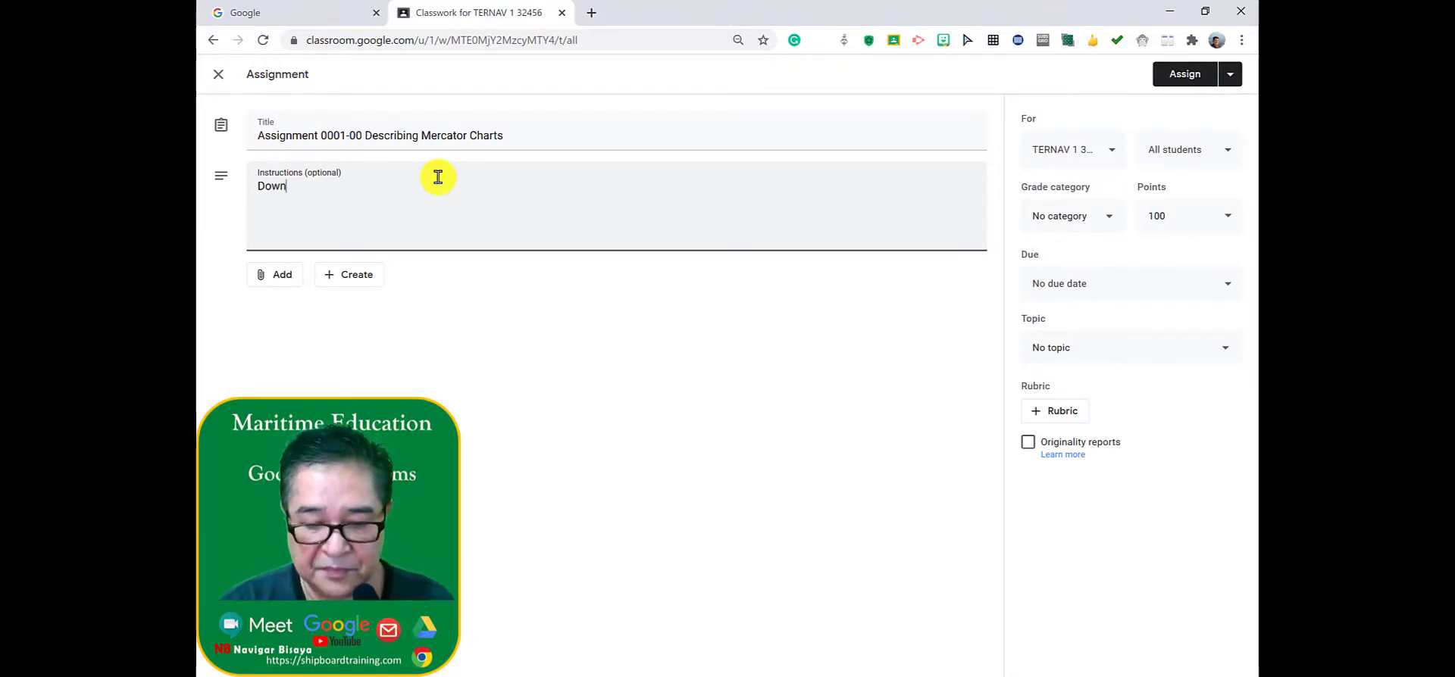
type("load the assig")
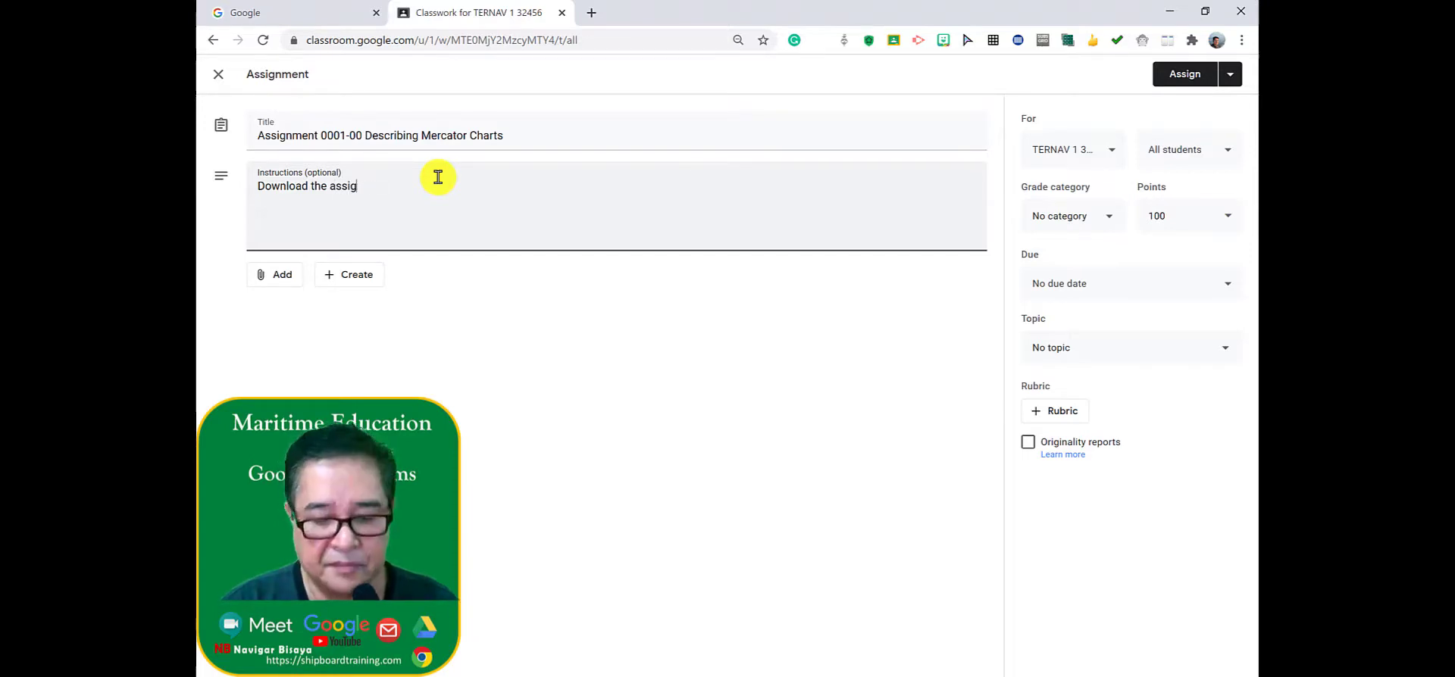
type("mment for")
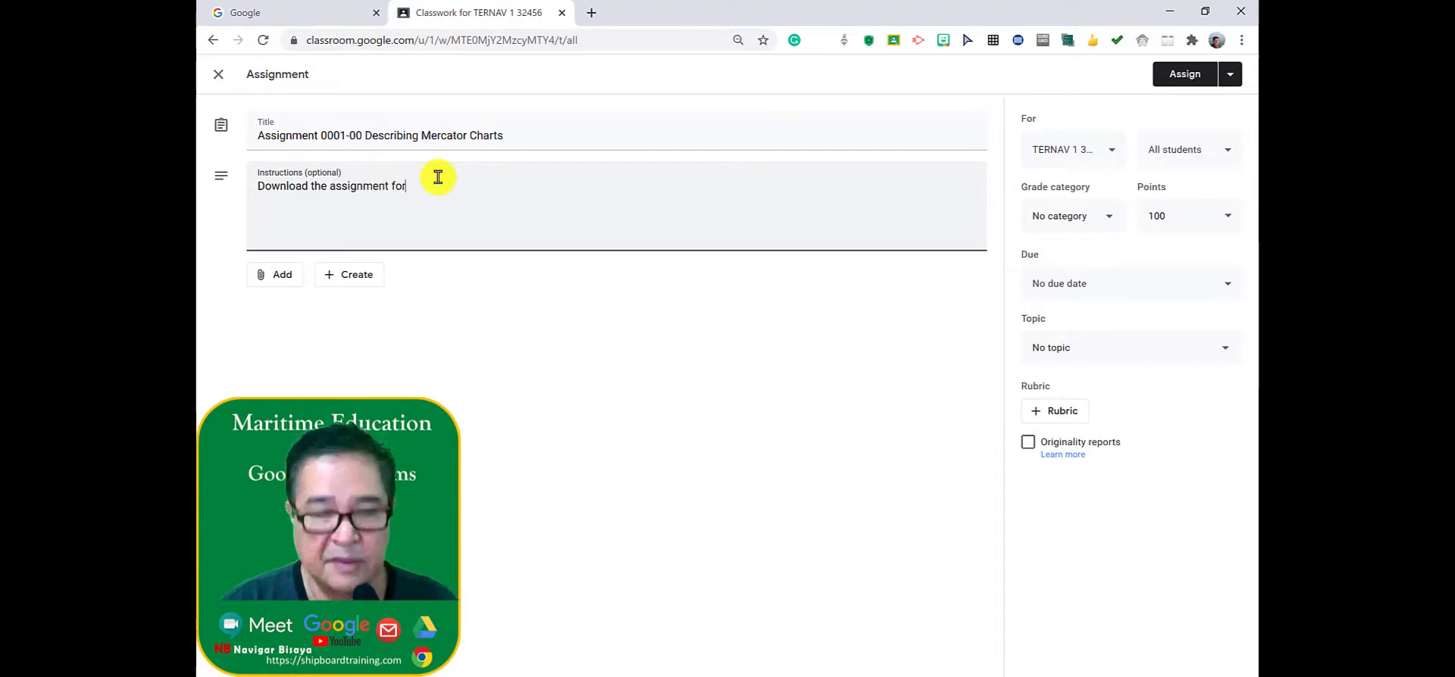
type("m and")
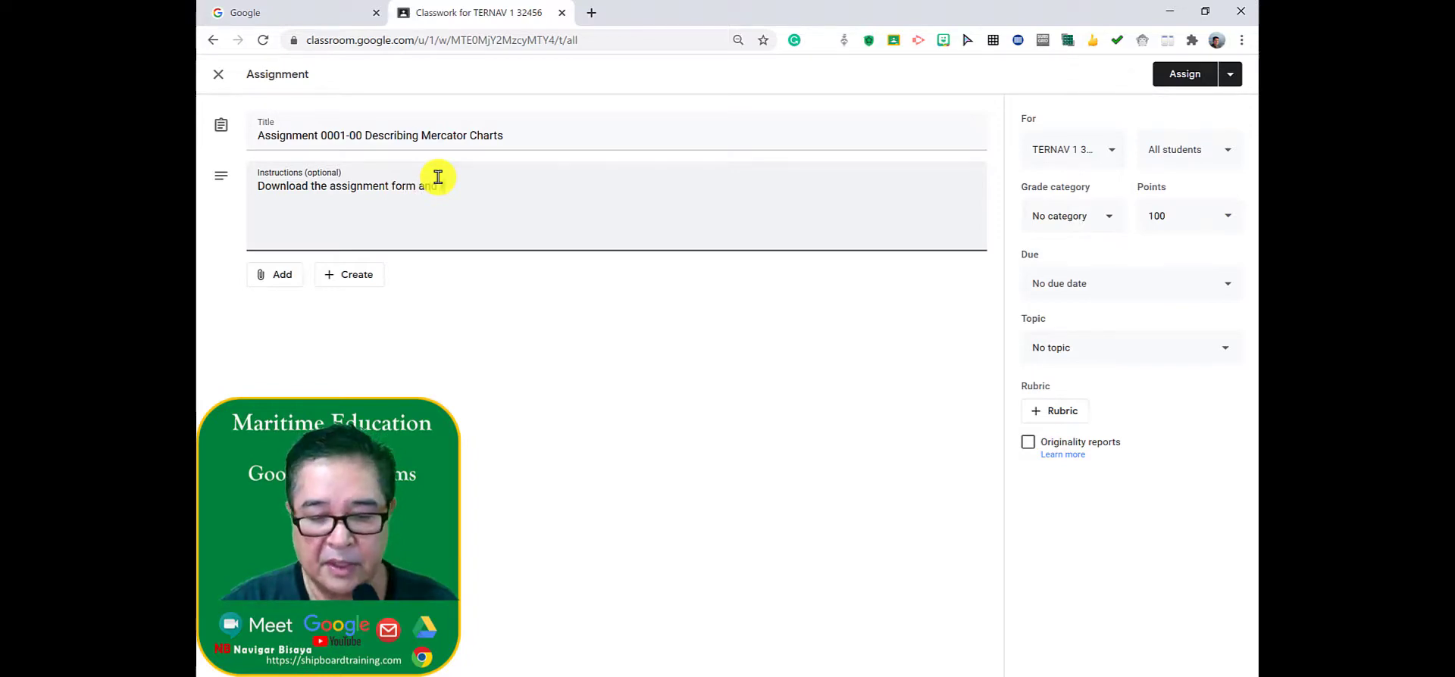
type(" foll")
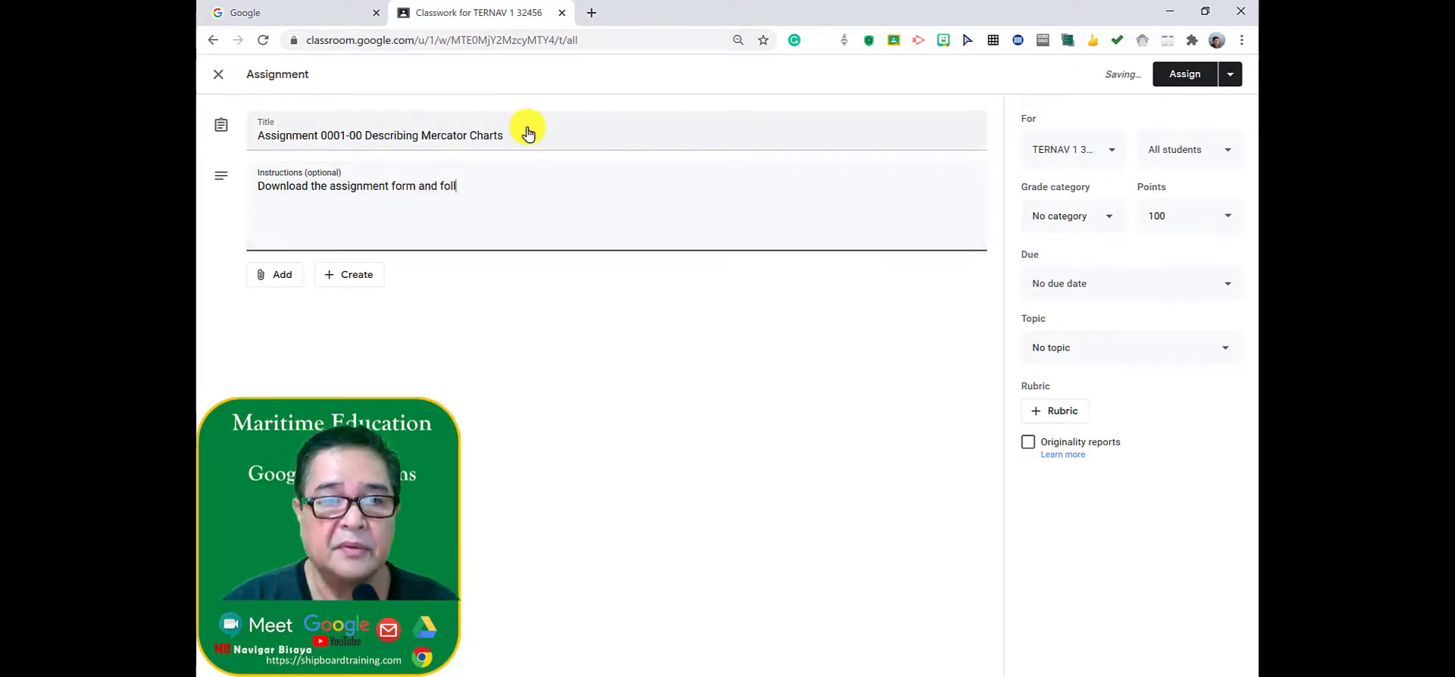
type("ow")
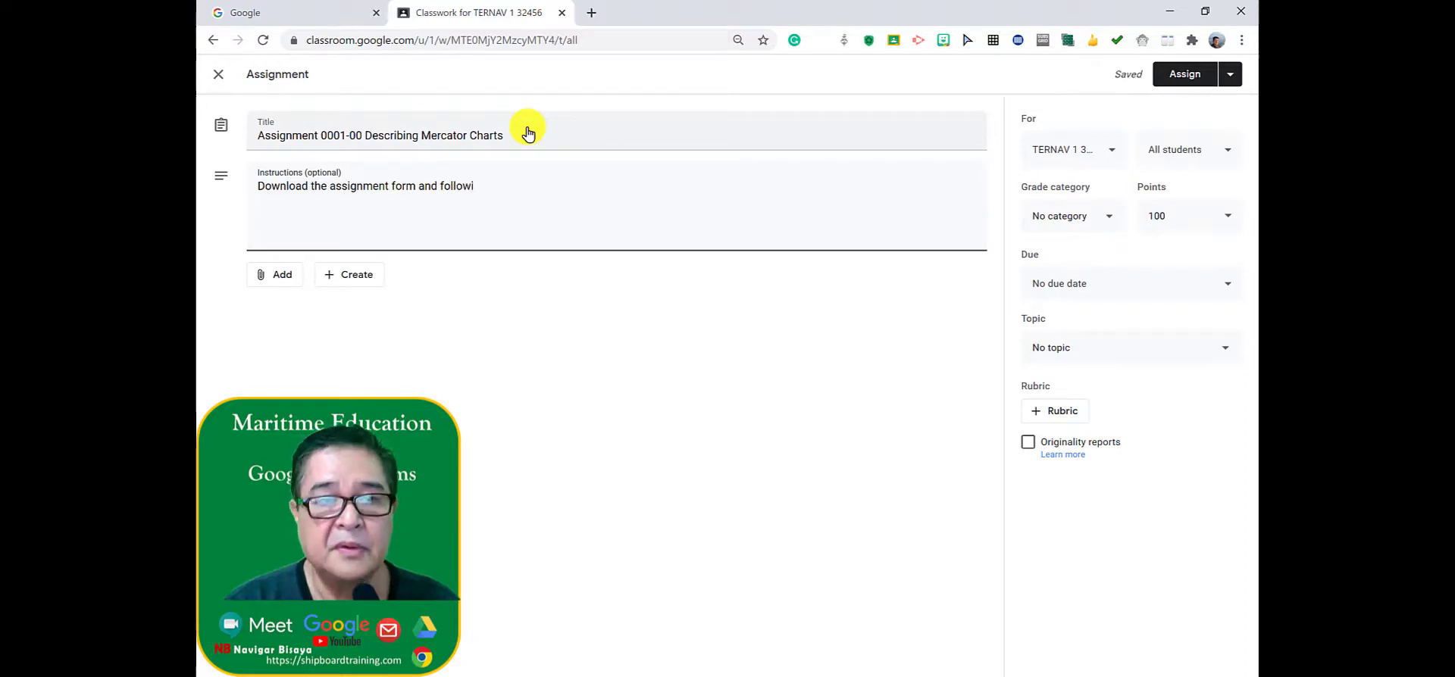
type(" the ins")
type("t")
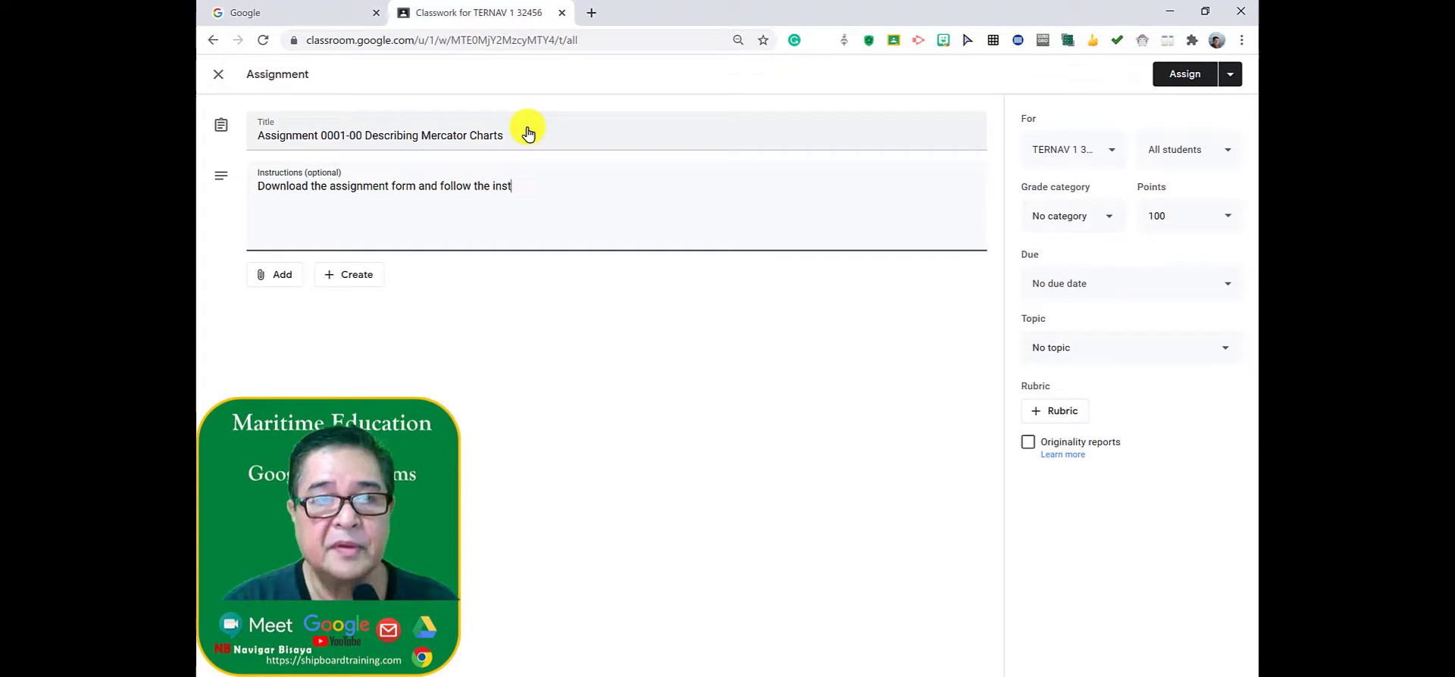
type("ruct")
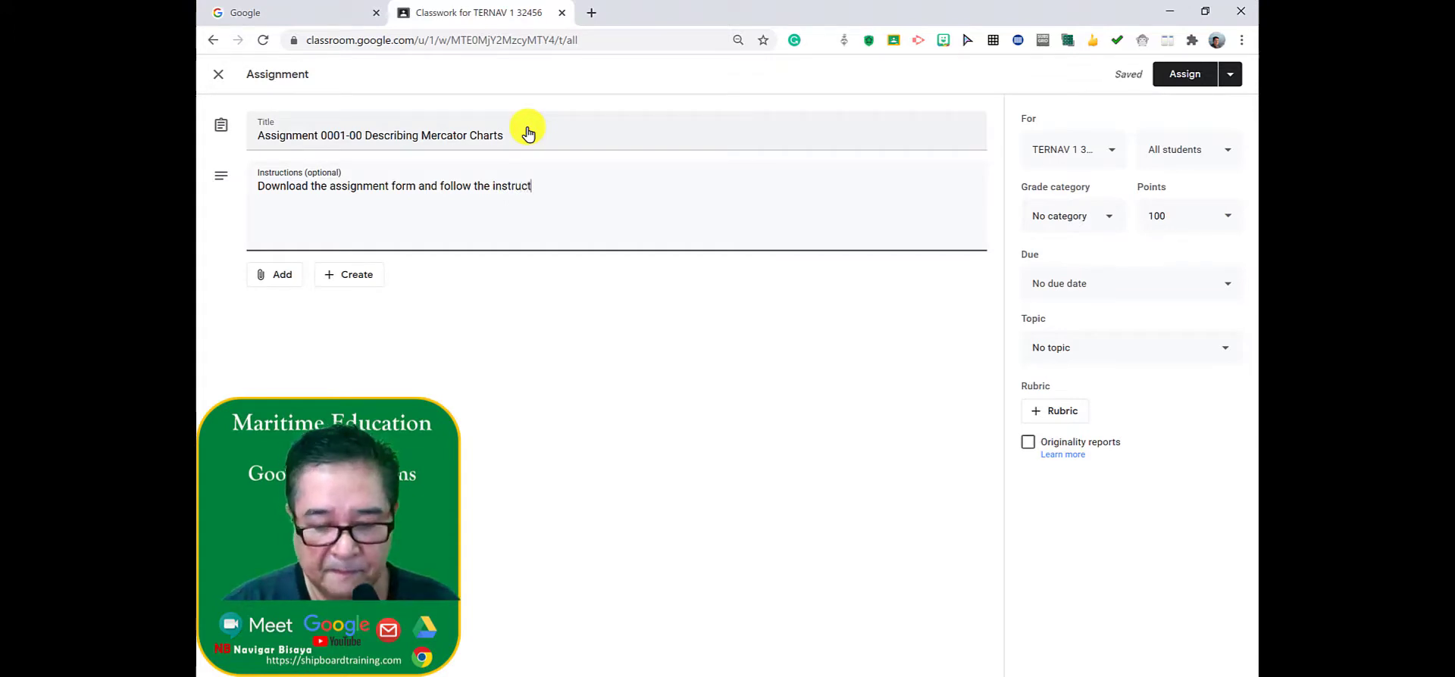
type("ion")
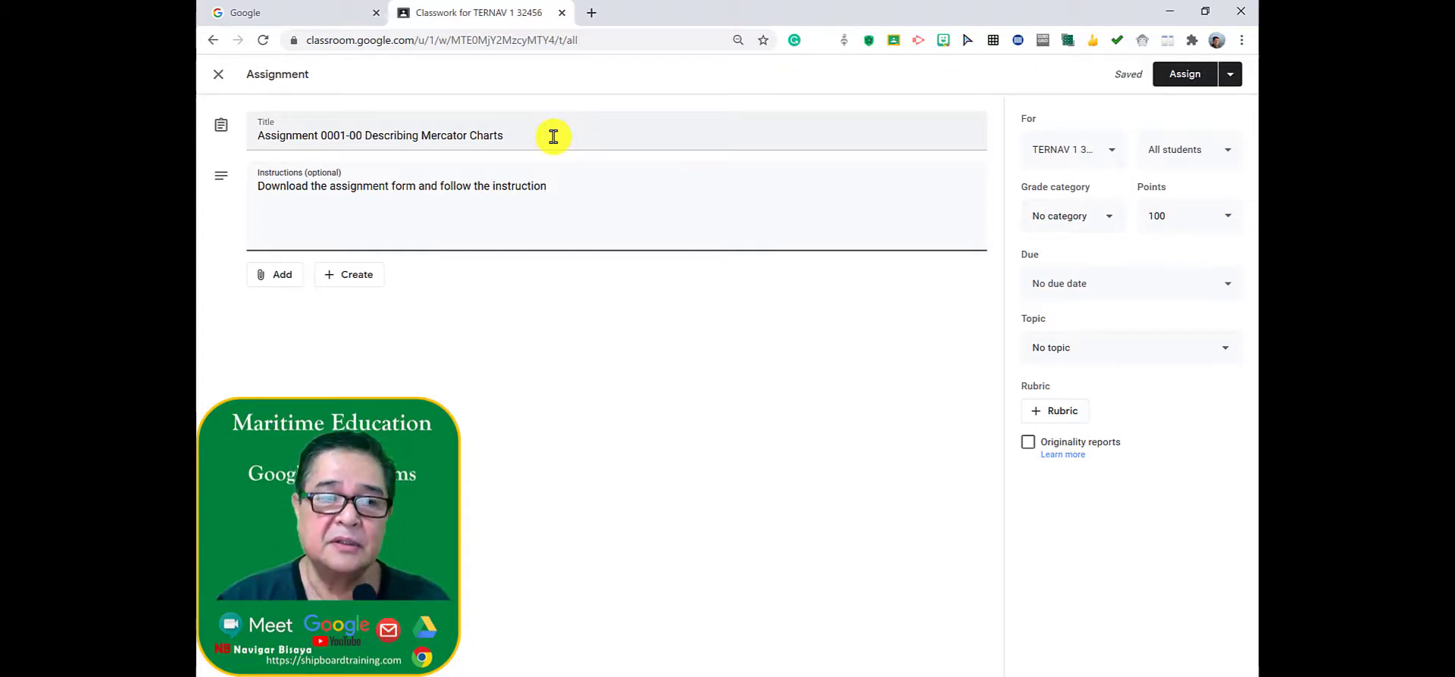
Attach the PDF file "Assigment 0001-00" from the For Upload Resources folder to the assignment and make a copy of it for each student
left_click(274, 279)
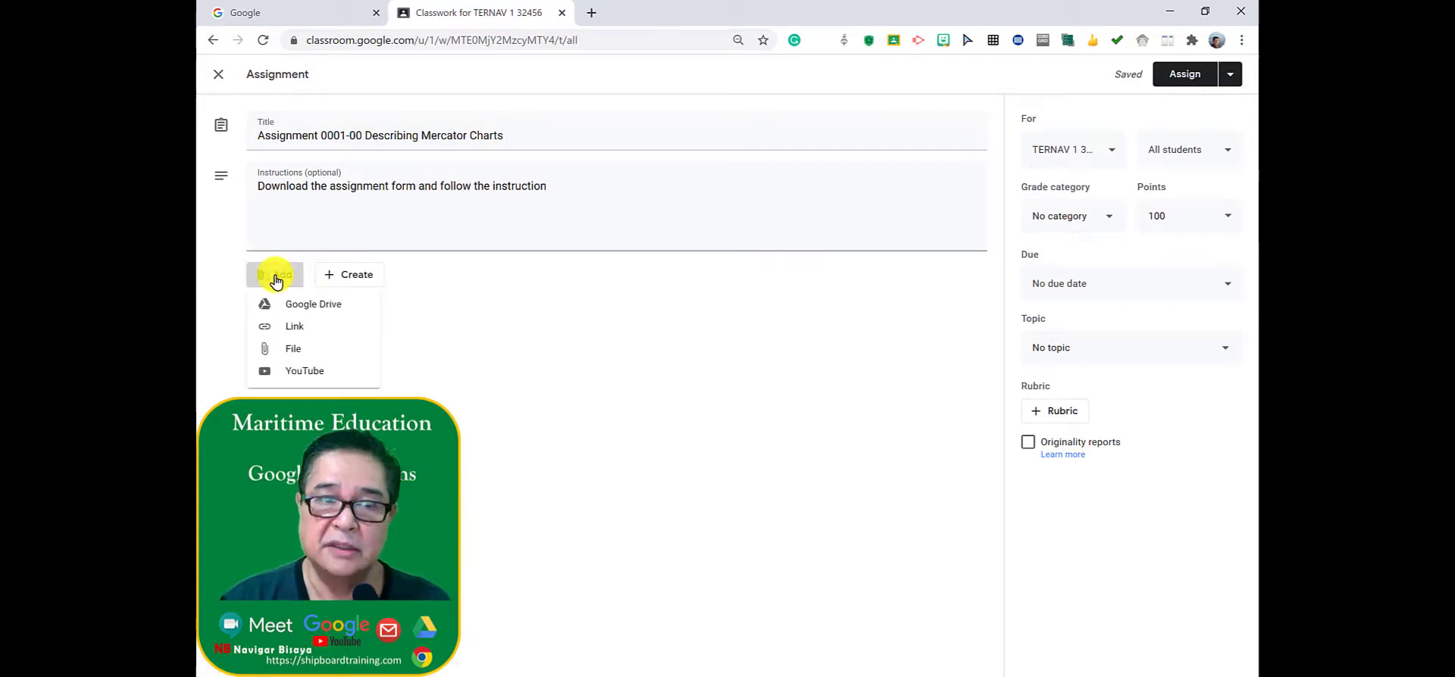
left_click(297, 351)
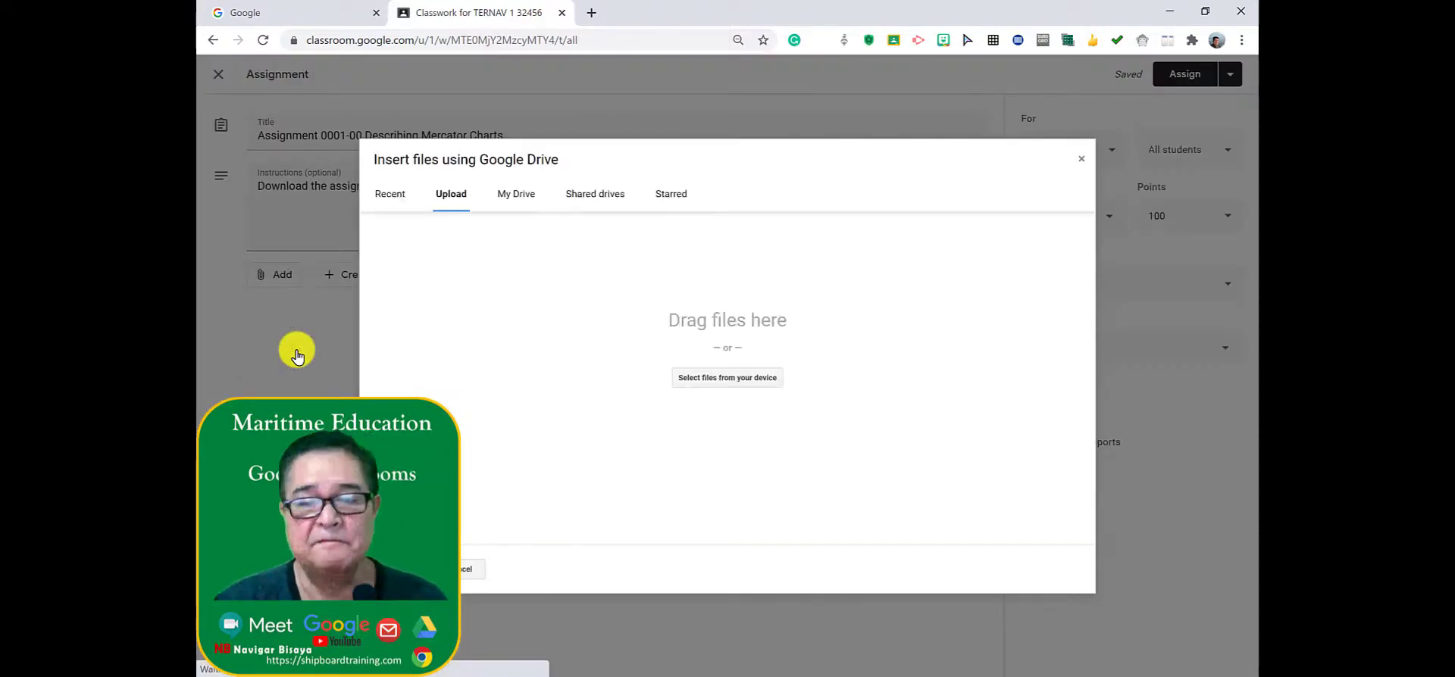
left_click(735, 390)
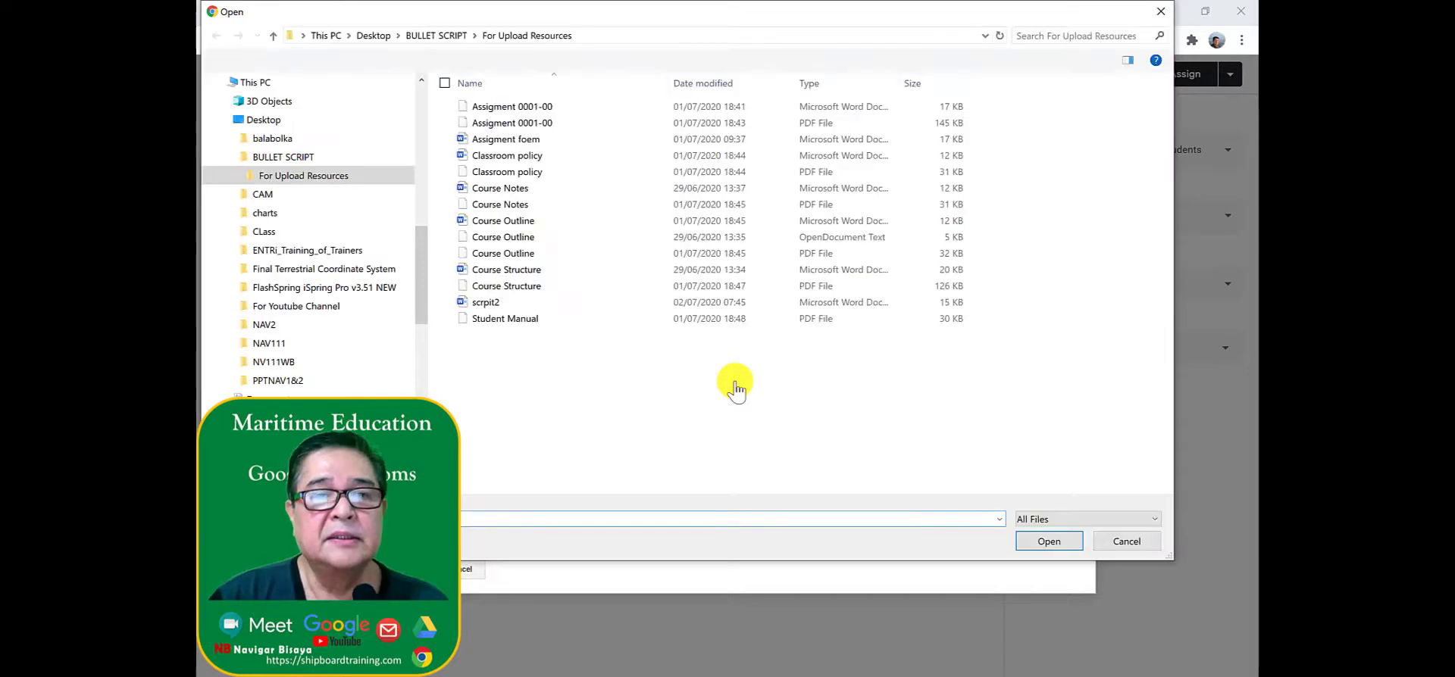
left_click(521, 127)
left_click(521, 127)
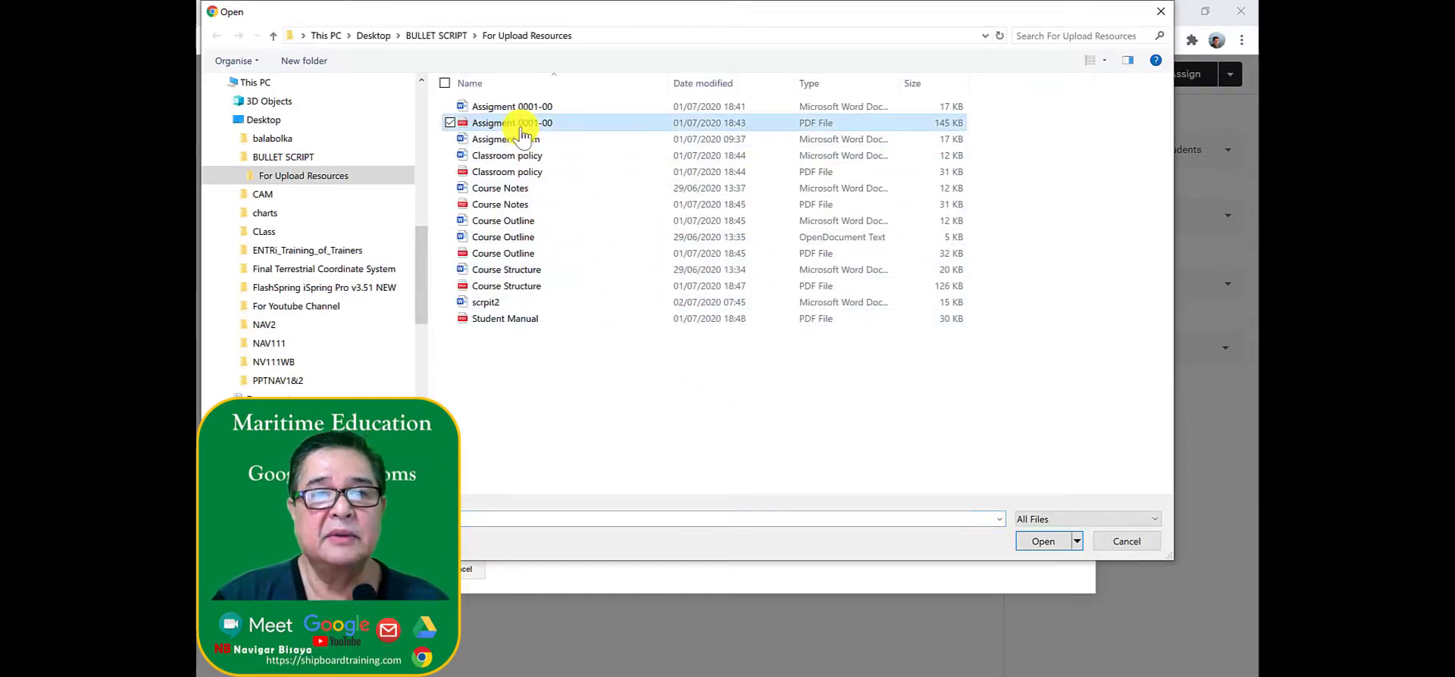
left_click(1049, 543)
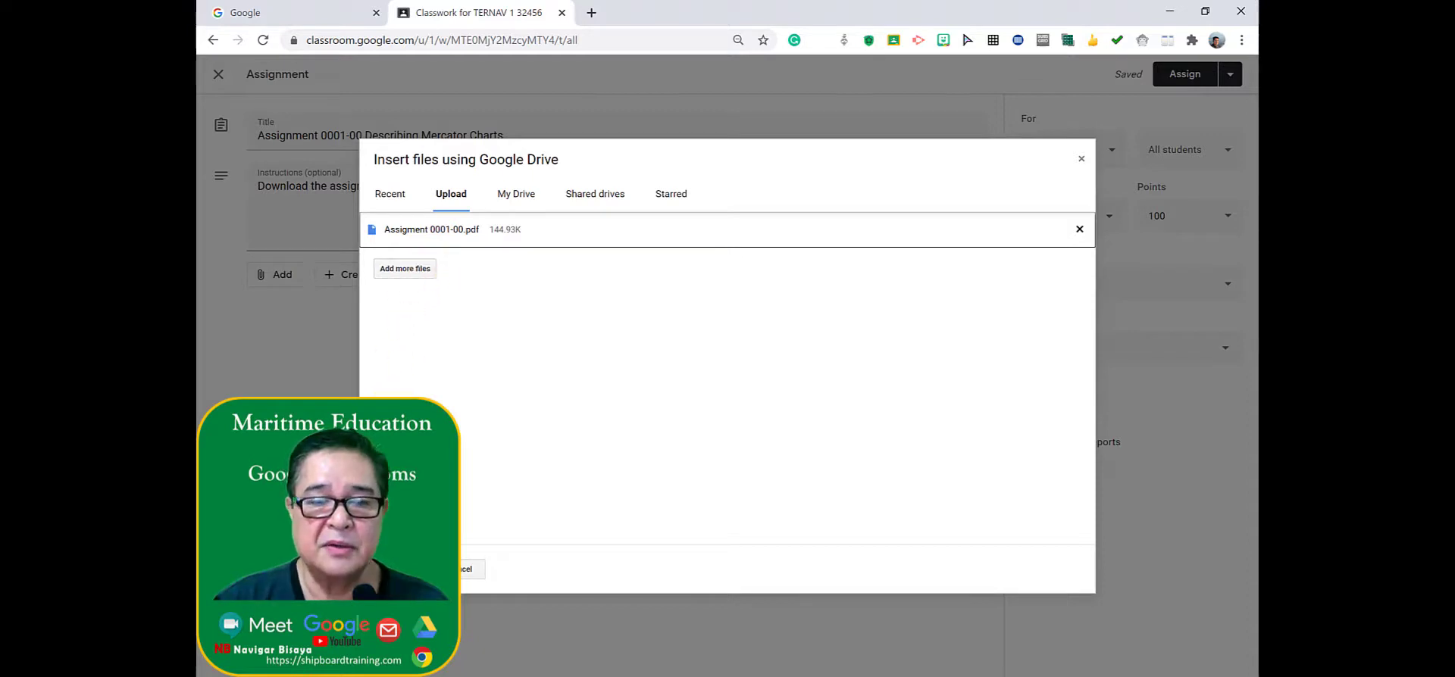
left_click(403, 569)
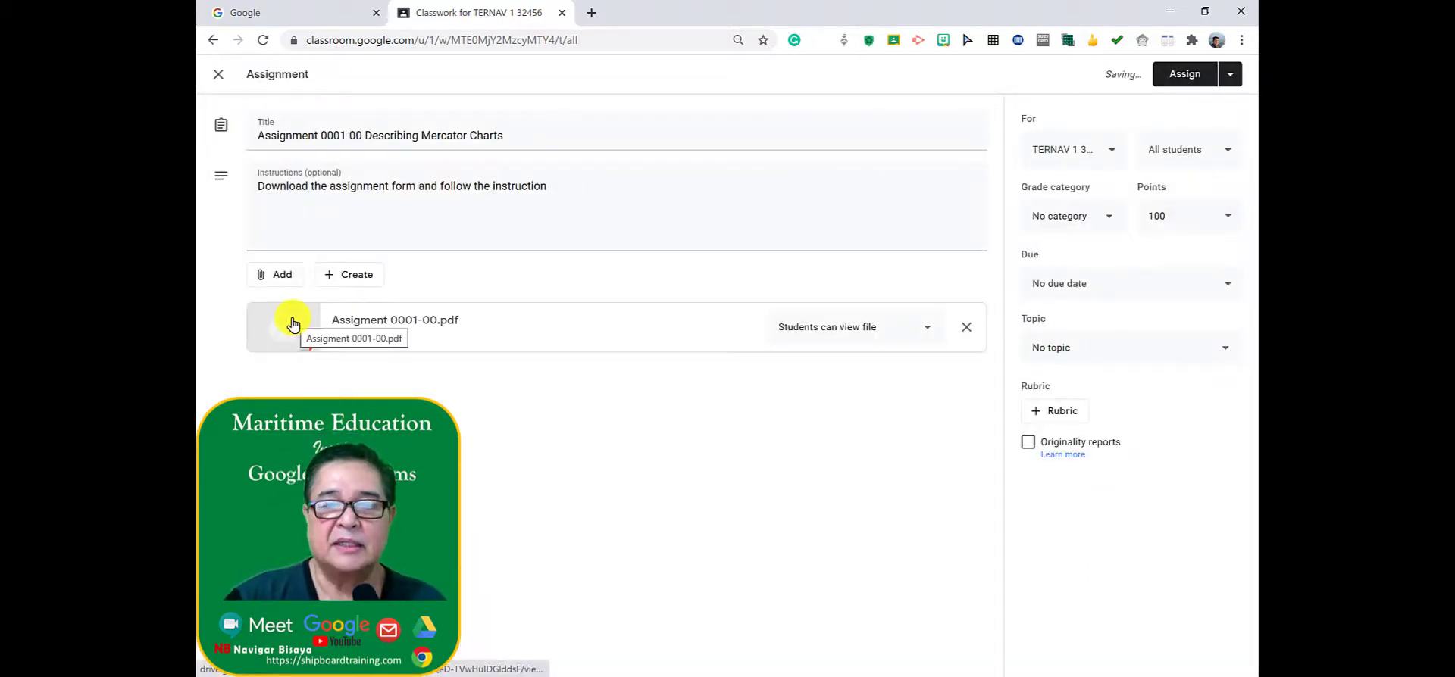
left_click(927, 334)
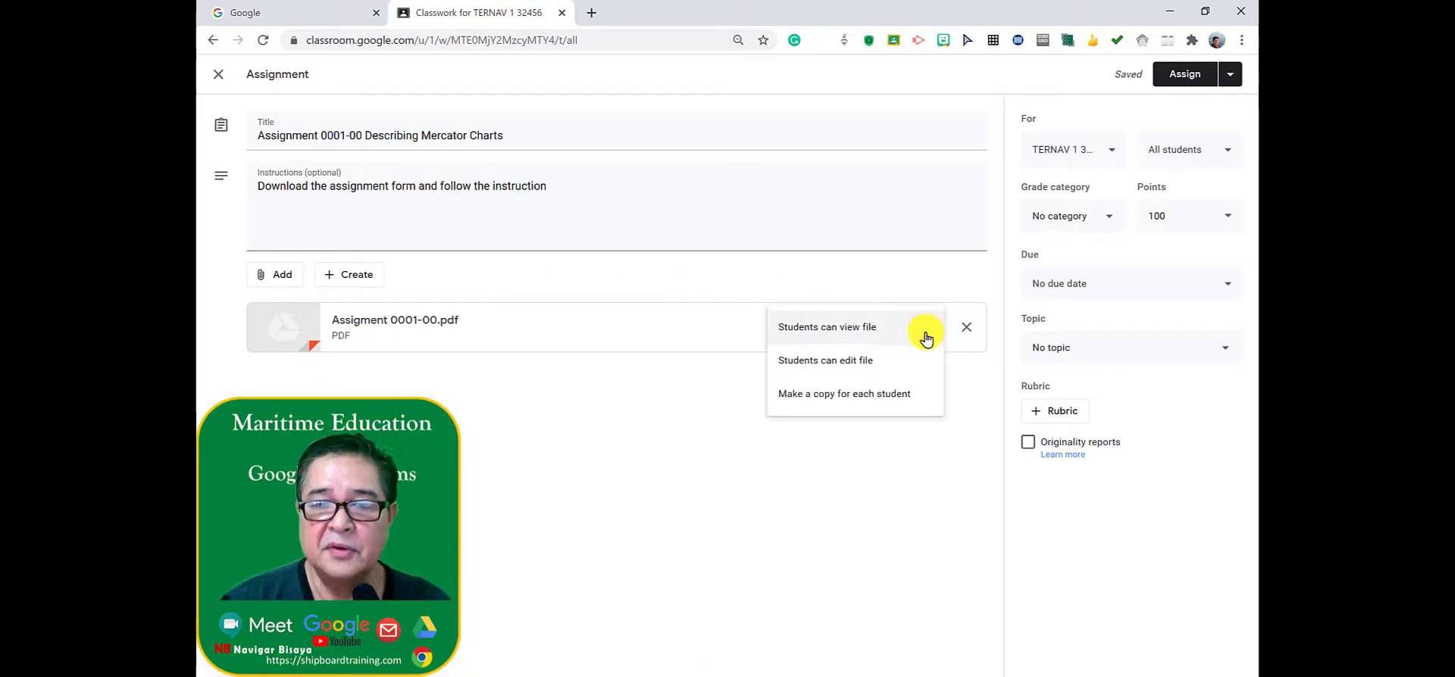
left_click(887, 398)
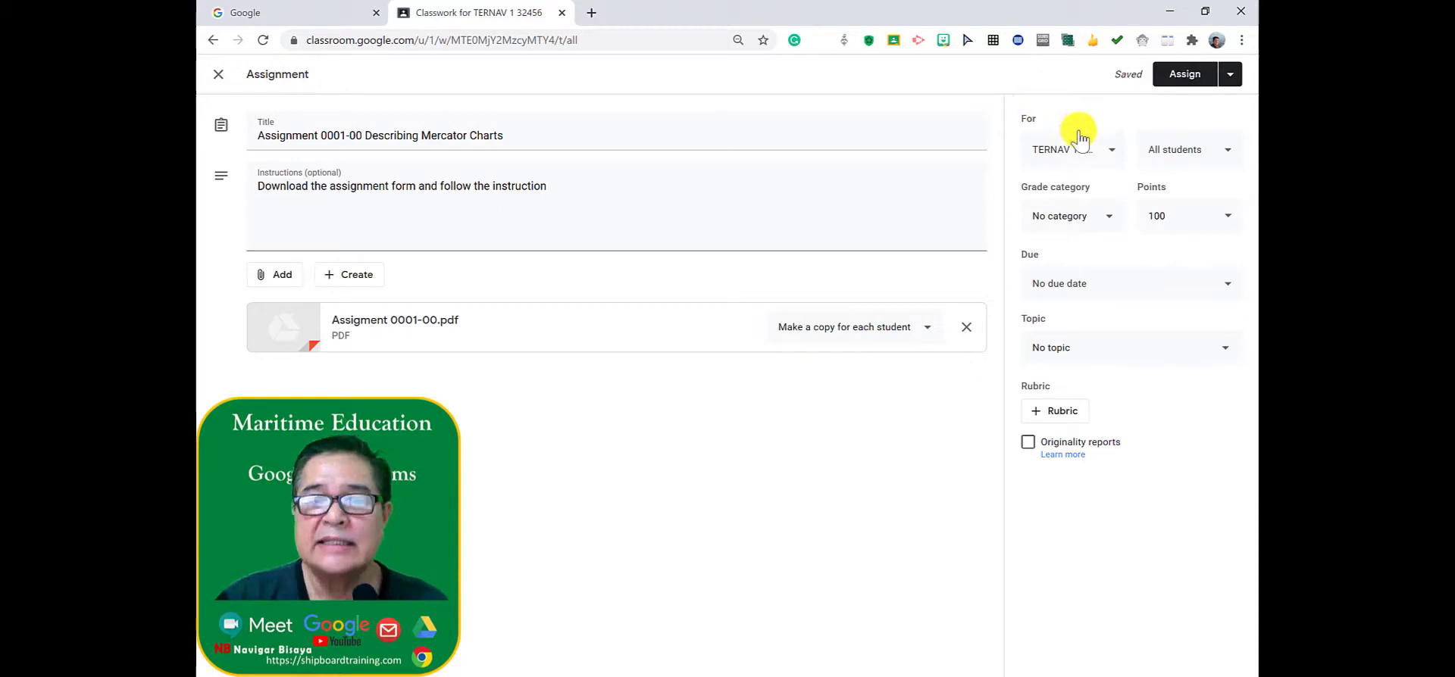
Check which classes the assignment is for, keeping only TERNAV 1, and set its grade category to LECTURE
left_click(1105, 158)
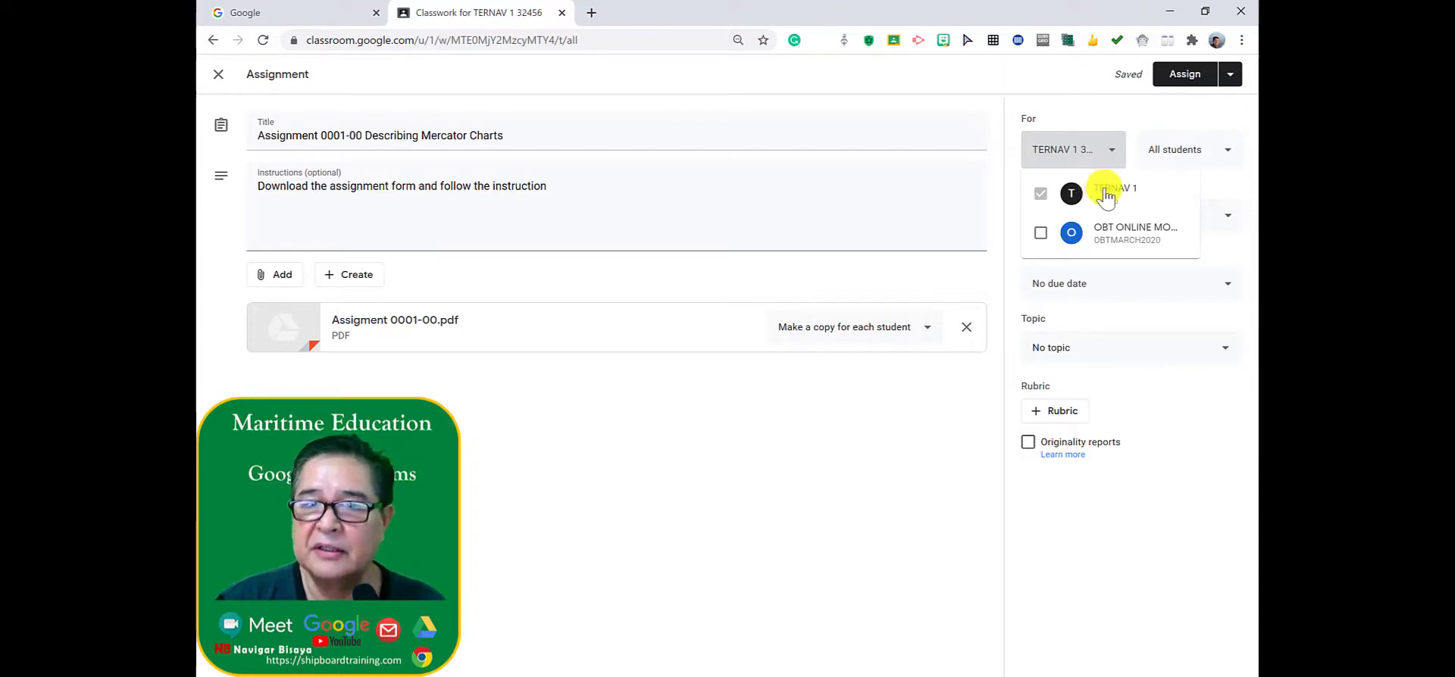
left_click(991, 265)
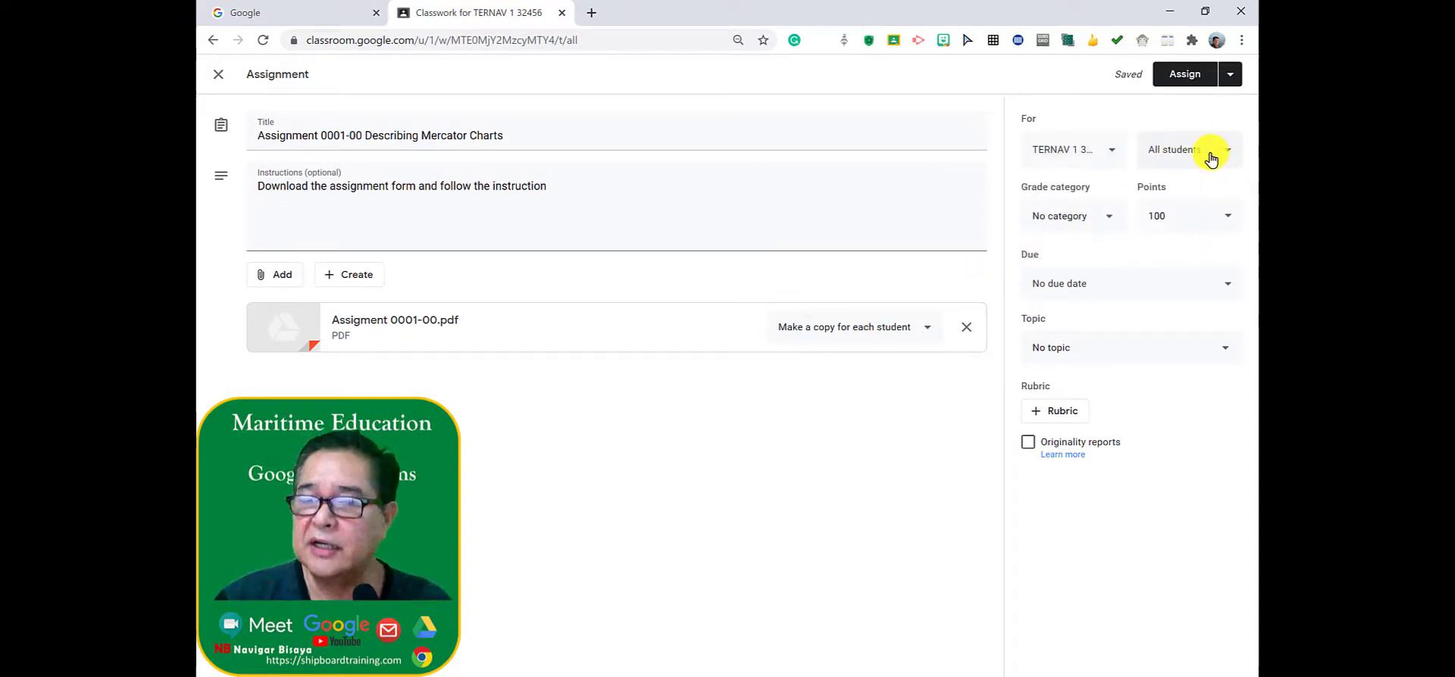
left_click(1111, 222)
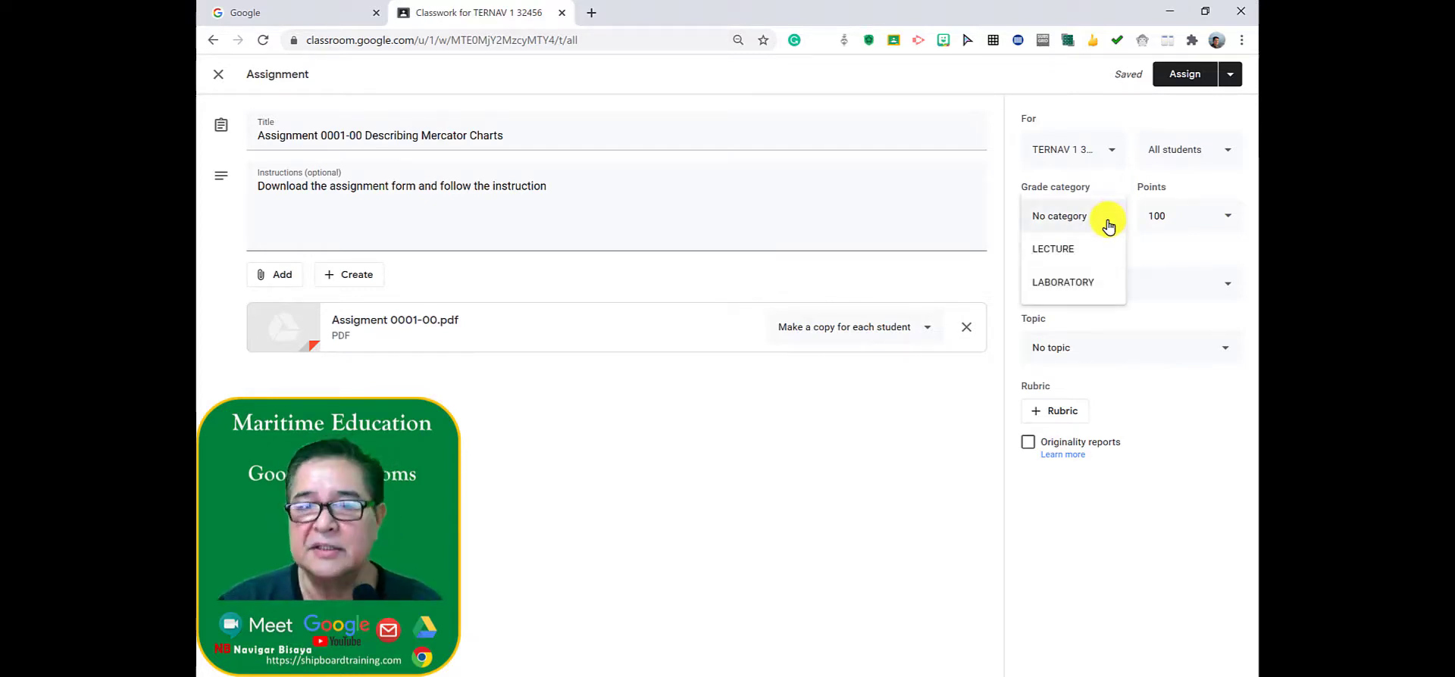
left_click(1085, 249)
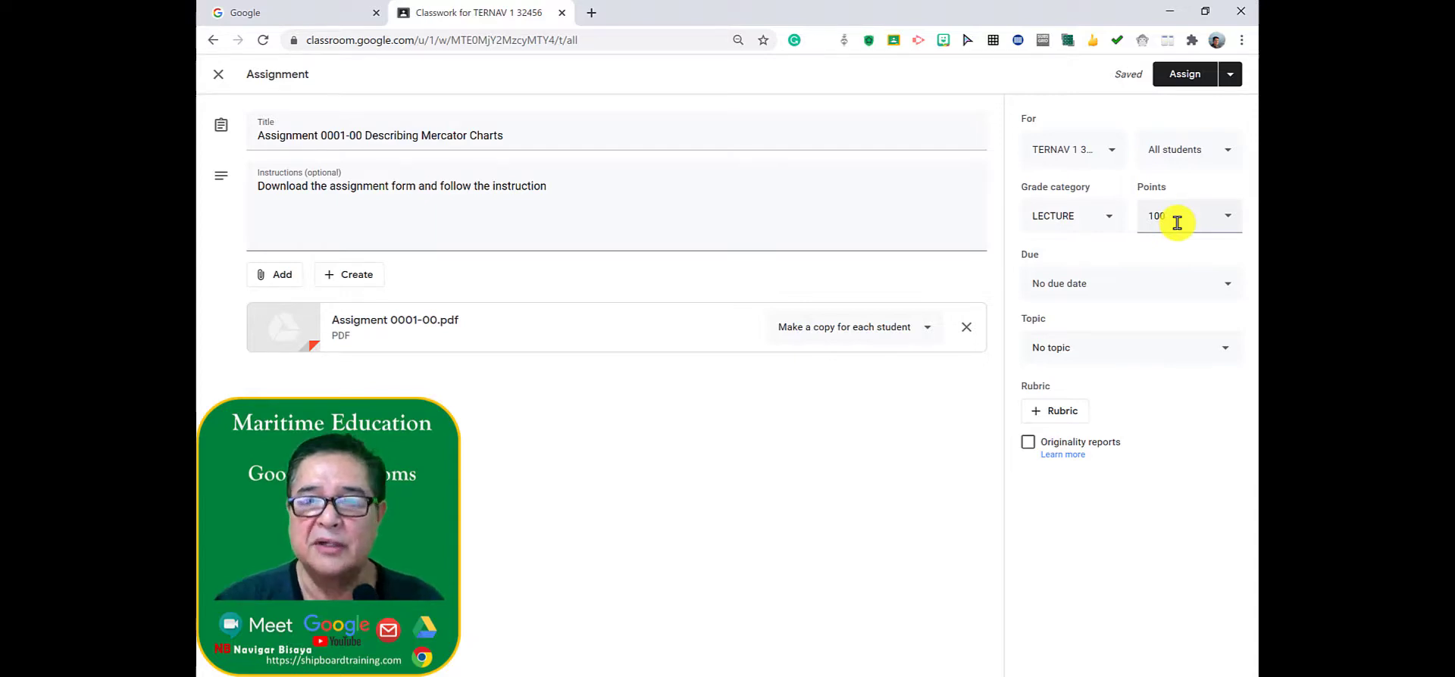
Set the due date of the assignment to Jul 6, 2020, without a due time
left_click(1180, 285)
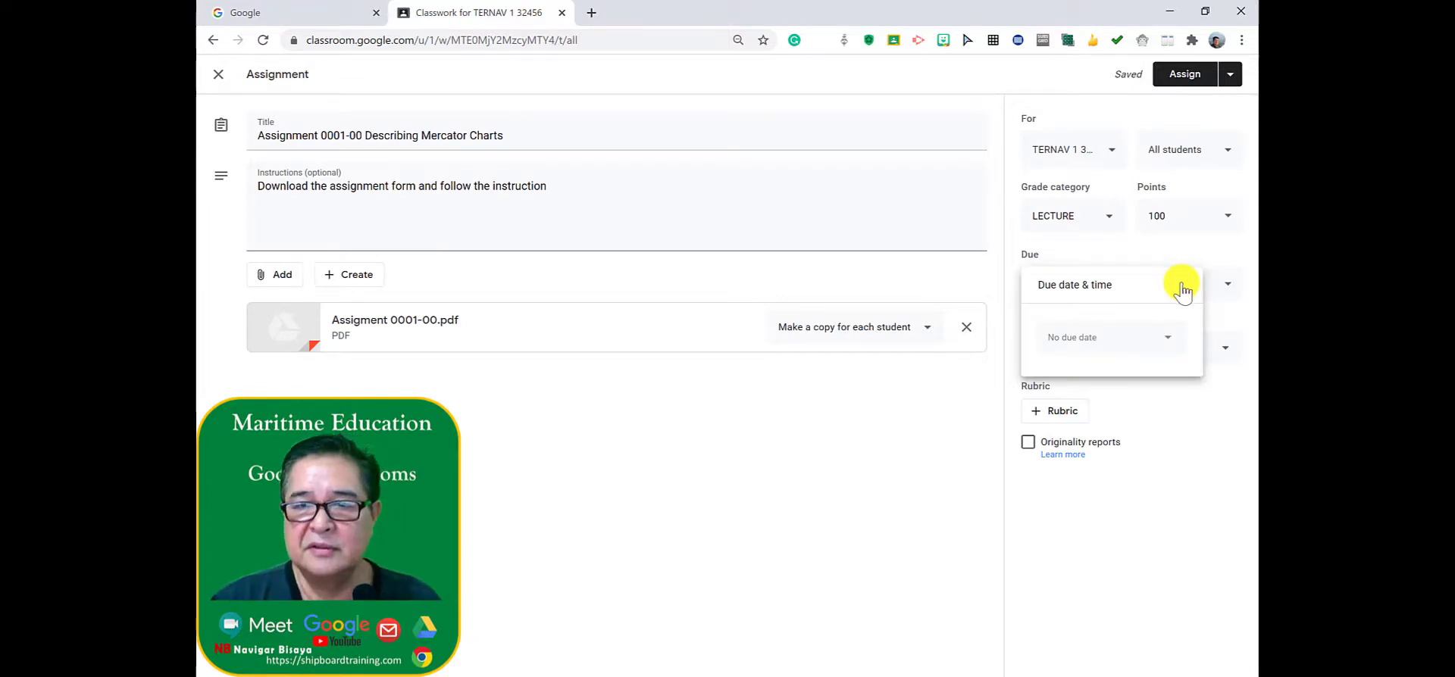
left_click(1165, 337)
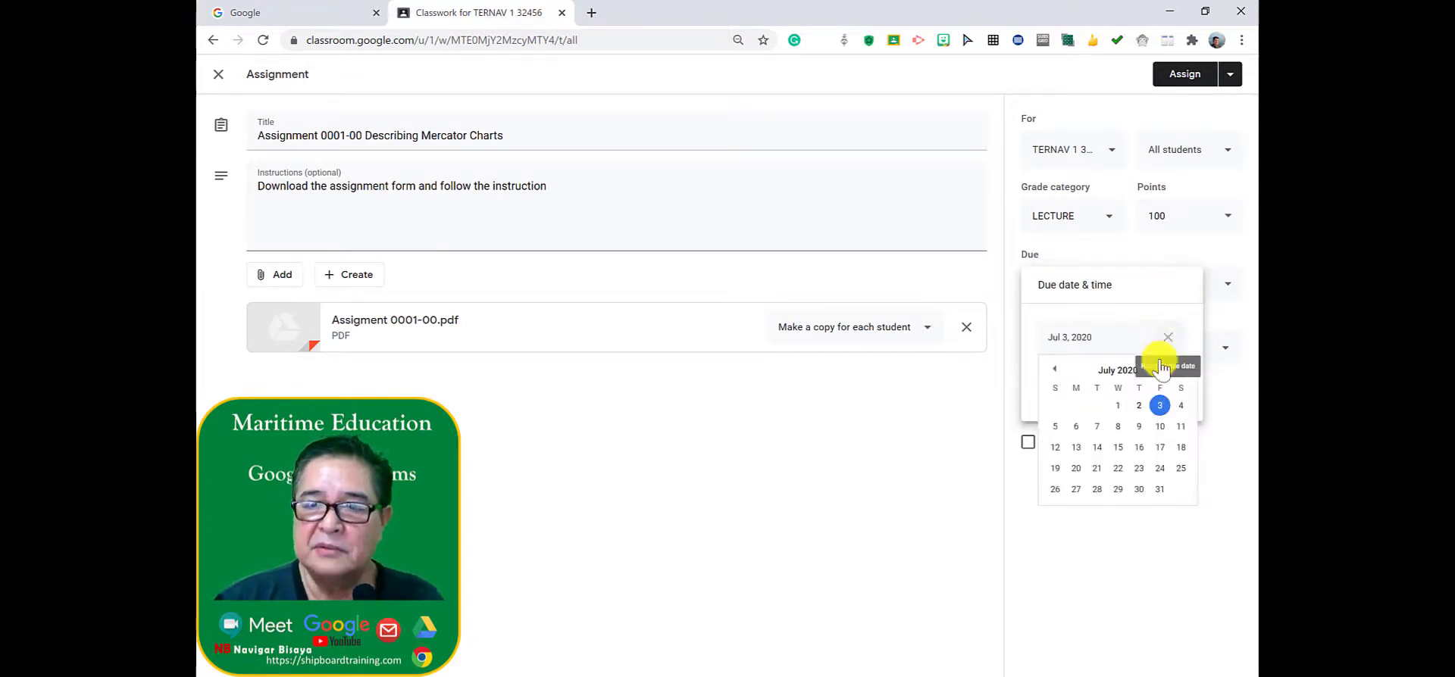
left_click(1072, 429)
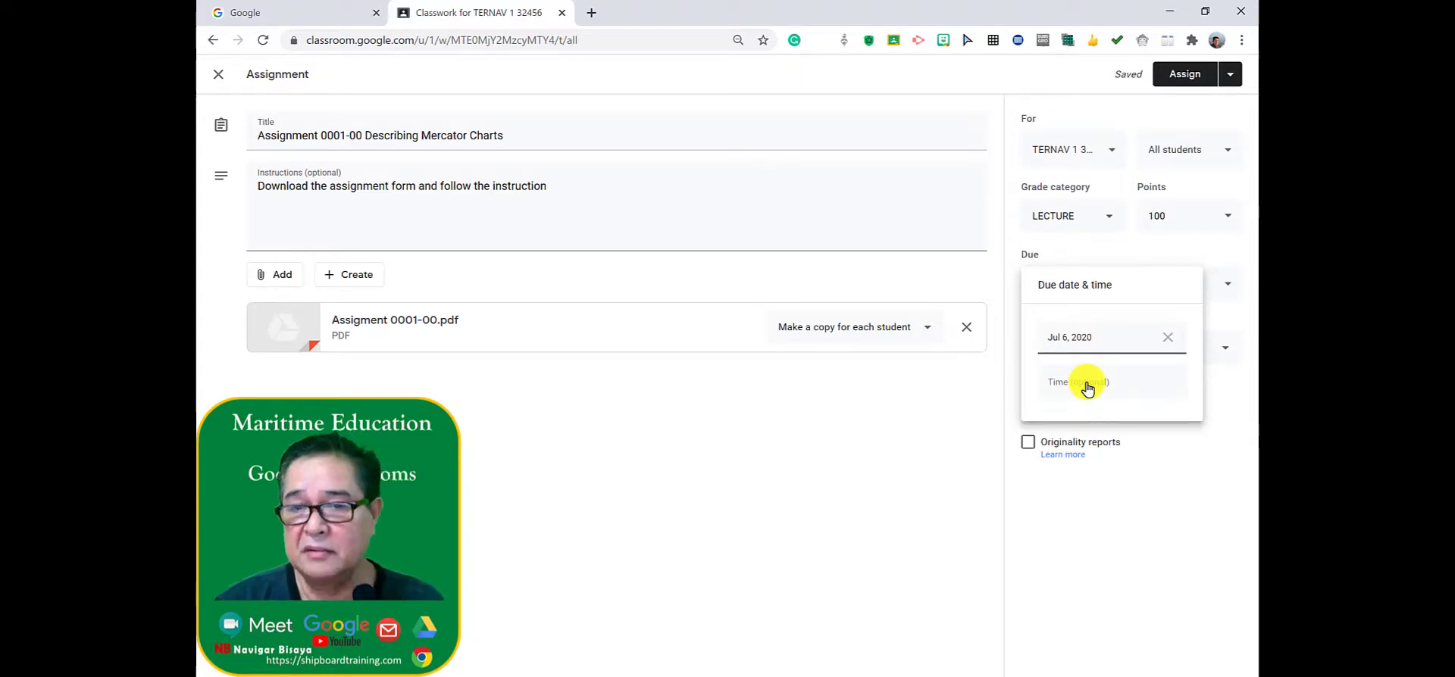
left_click(928, 464)
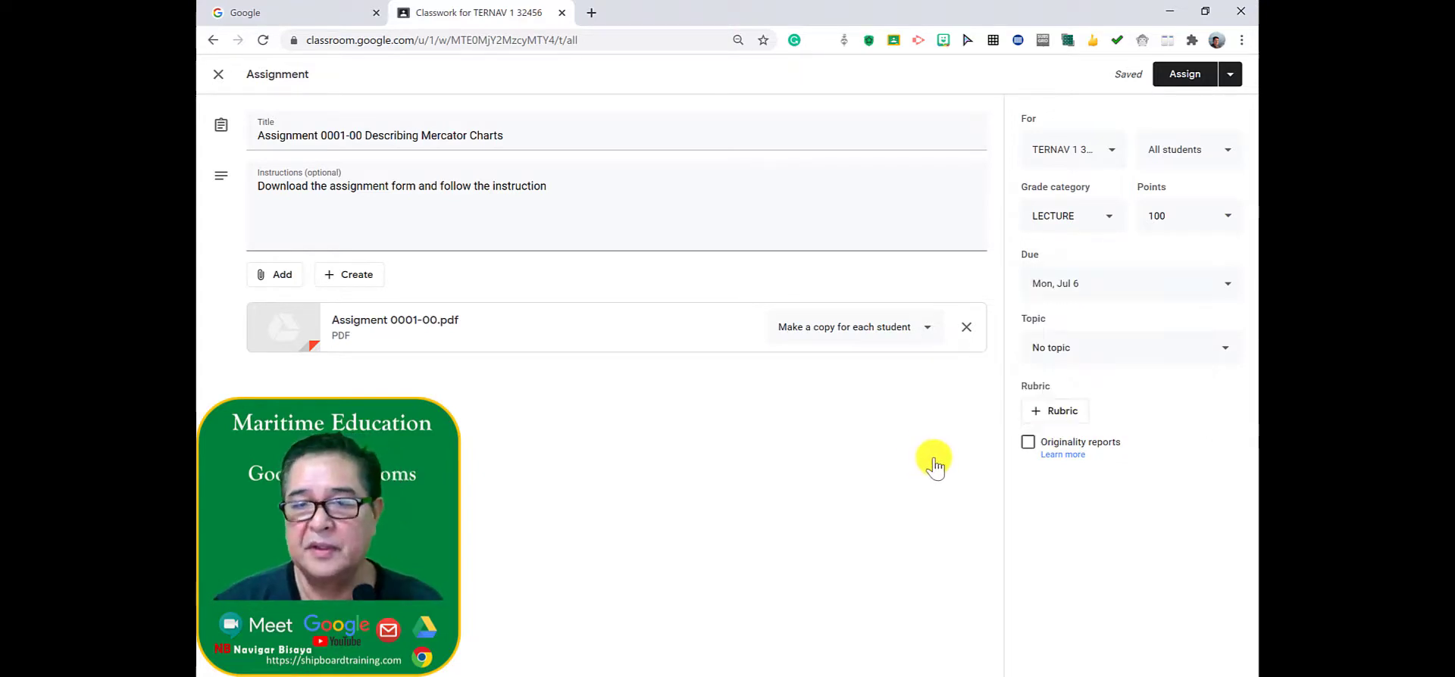
File the assignment under the Prelim topic and assign it to the class
left_click(1064, 352)
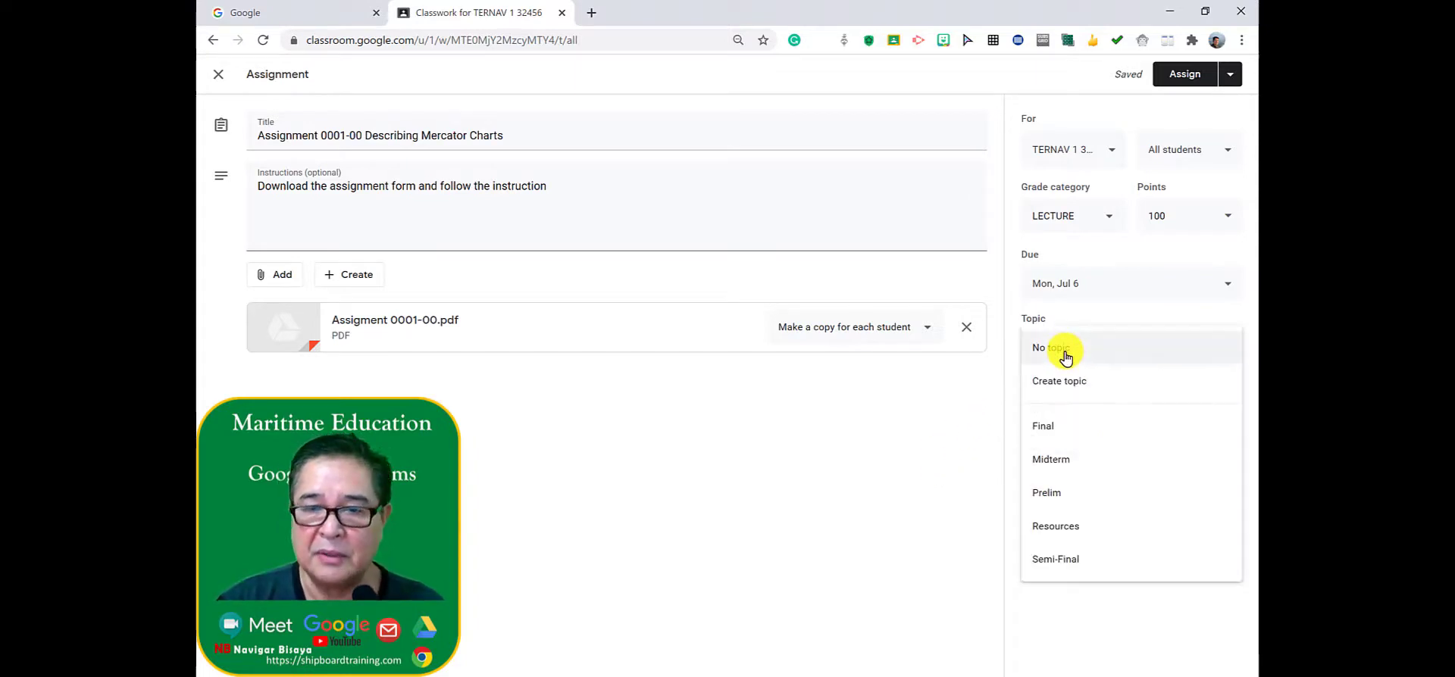
left_click(1065, 502)
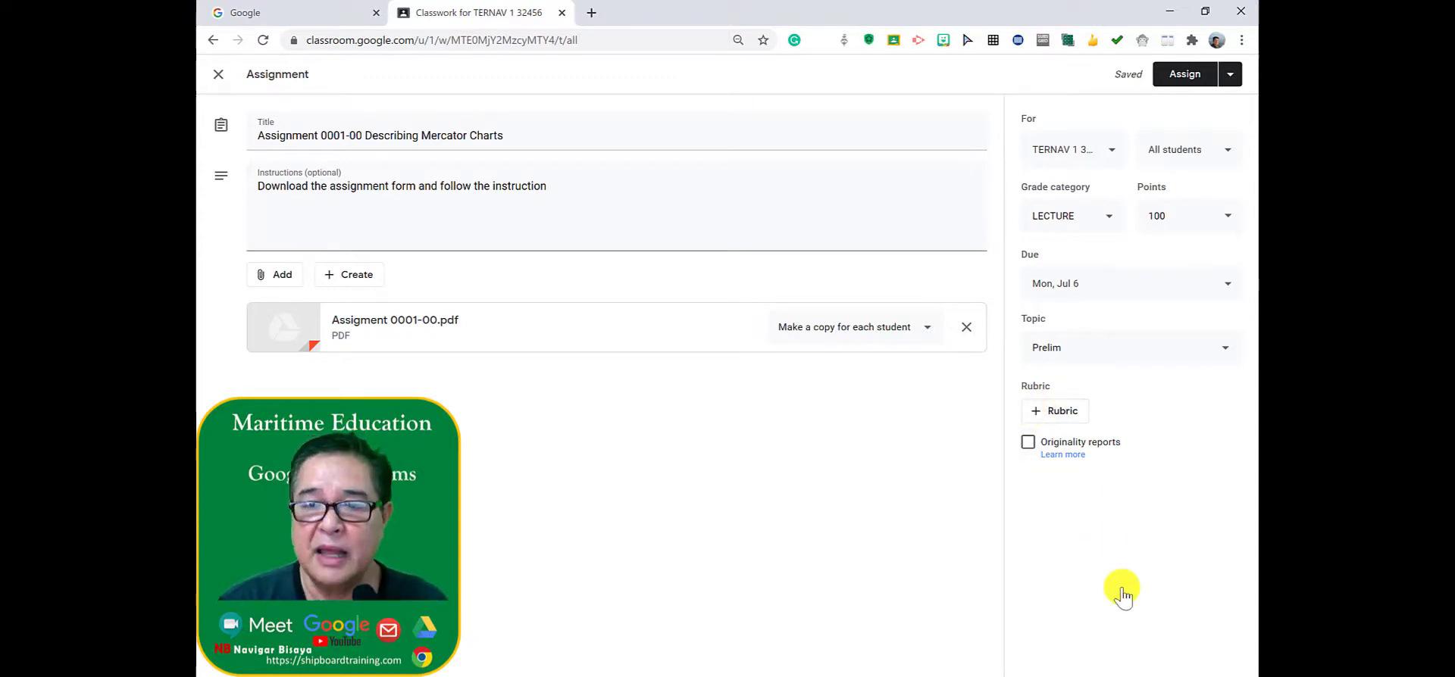
left_click(1184, 77)
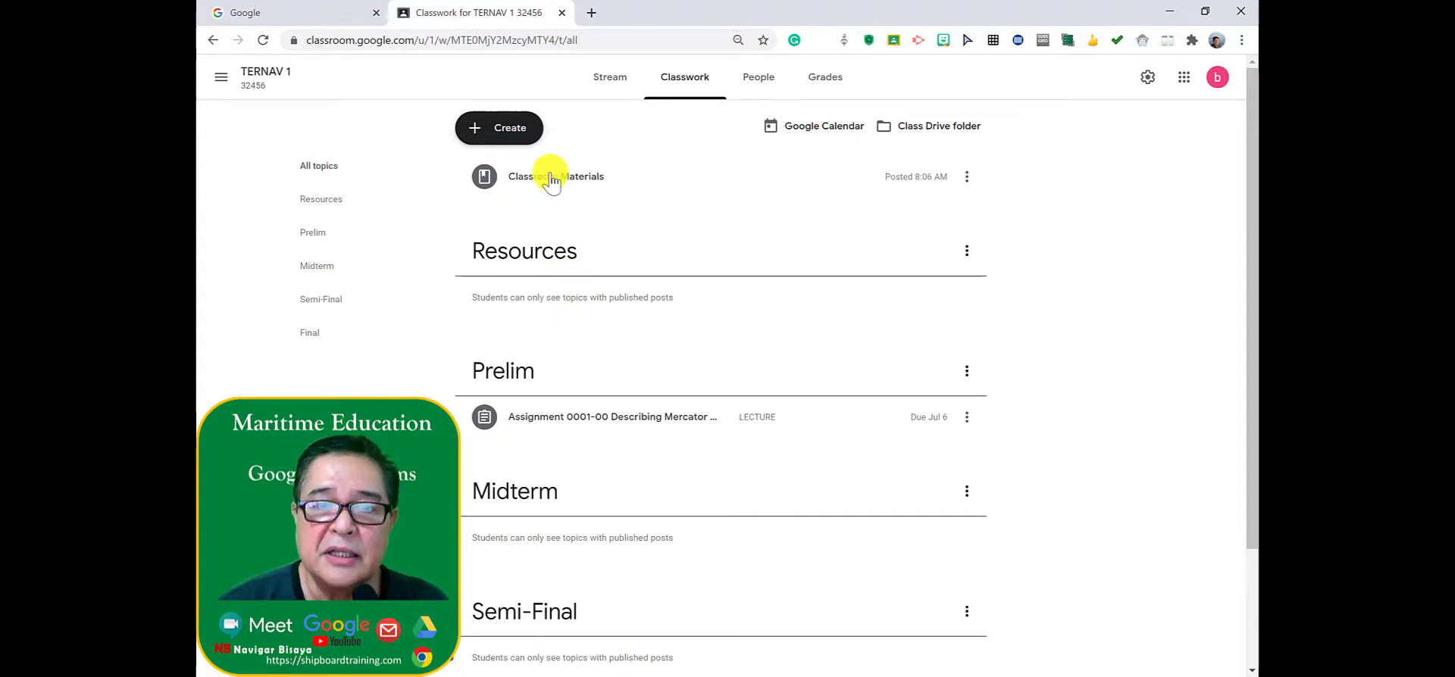
Review the posts in the class stream and the creation options available for the TERNAV 1 classwork
left_click(608, 77)
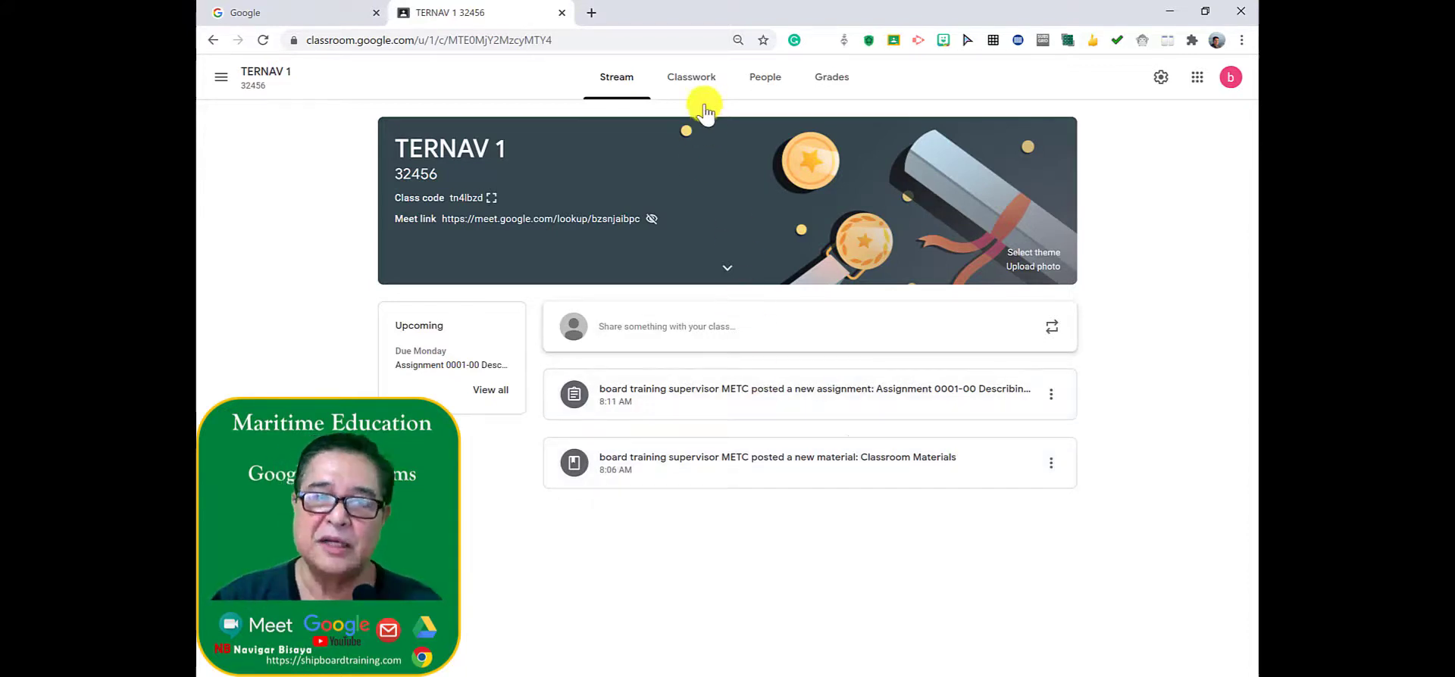
left_click(693, 79)
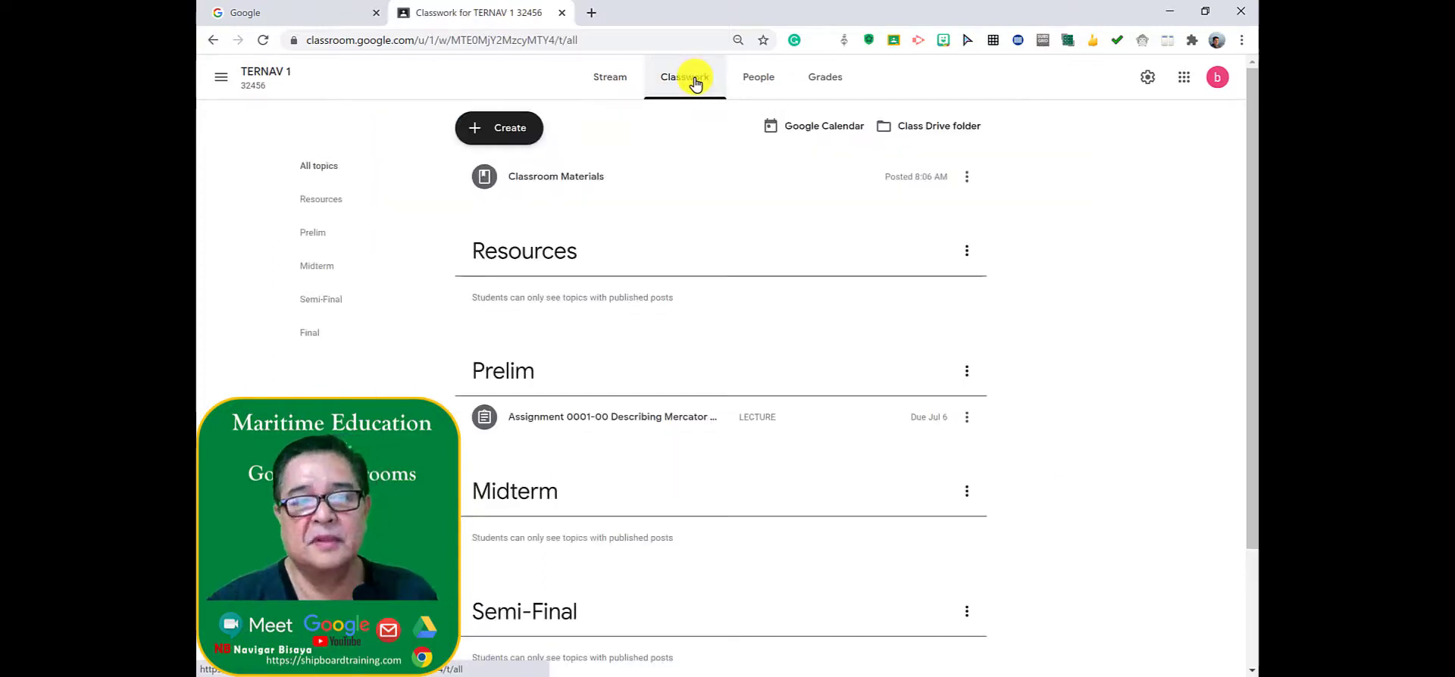
left_click(517, 130)
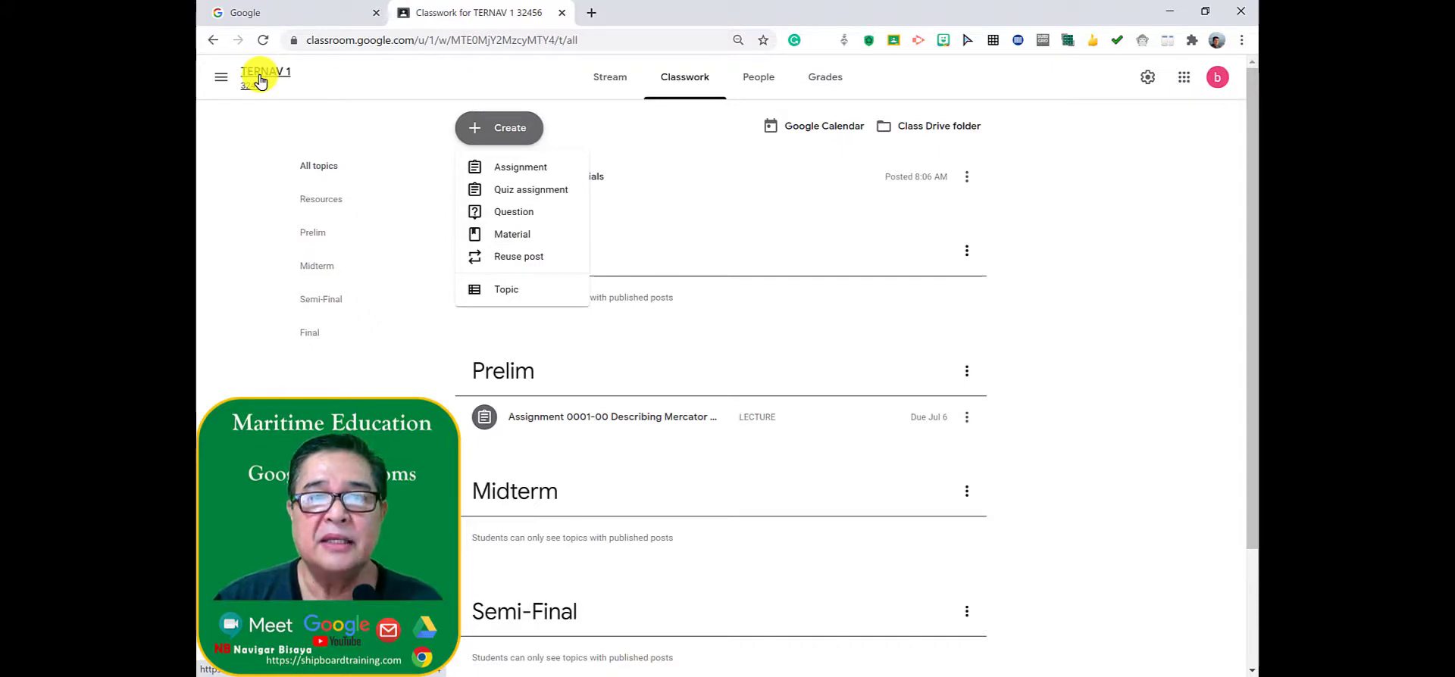
left_click(600, 86)
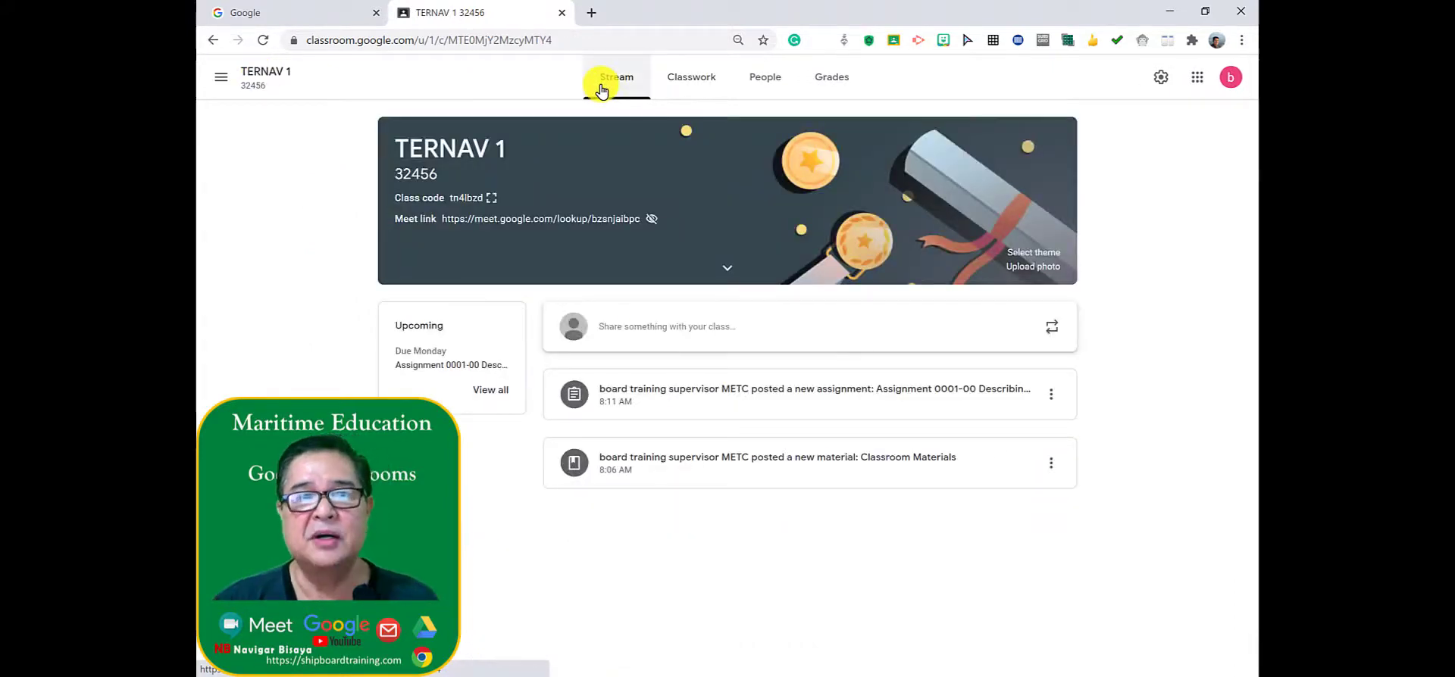